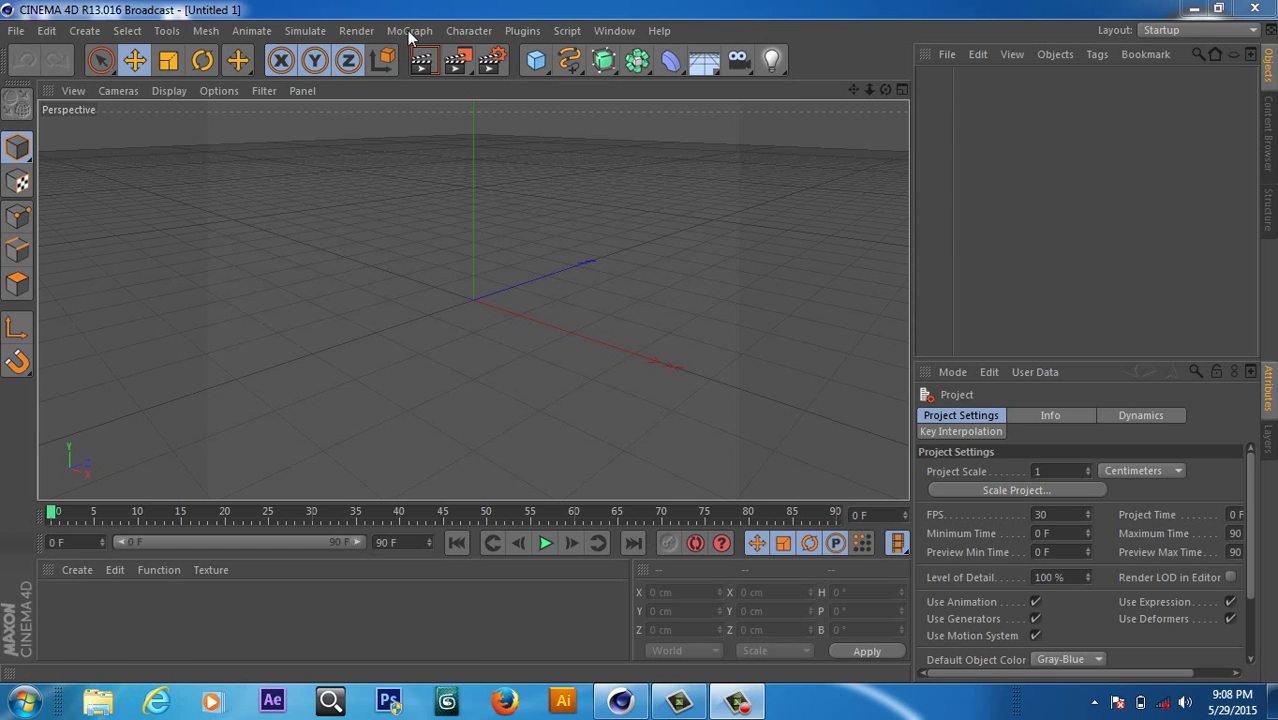
Add a MoText object reading 'Text' with font style Bold and Middle alignment.
left_click(408, 30)
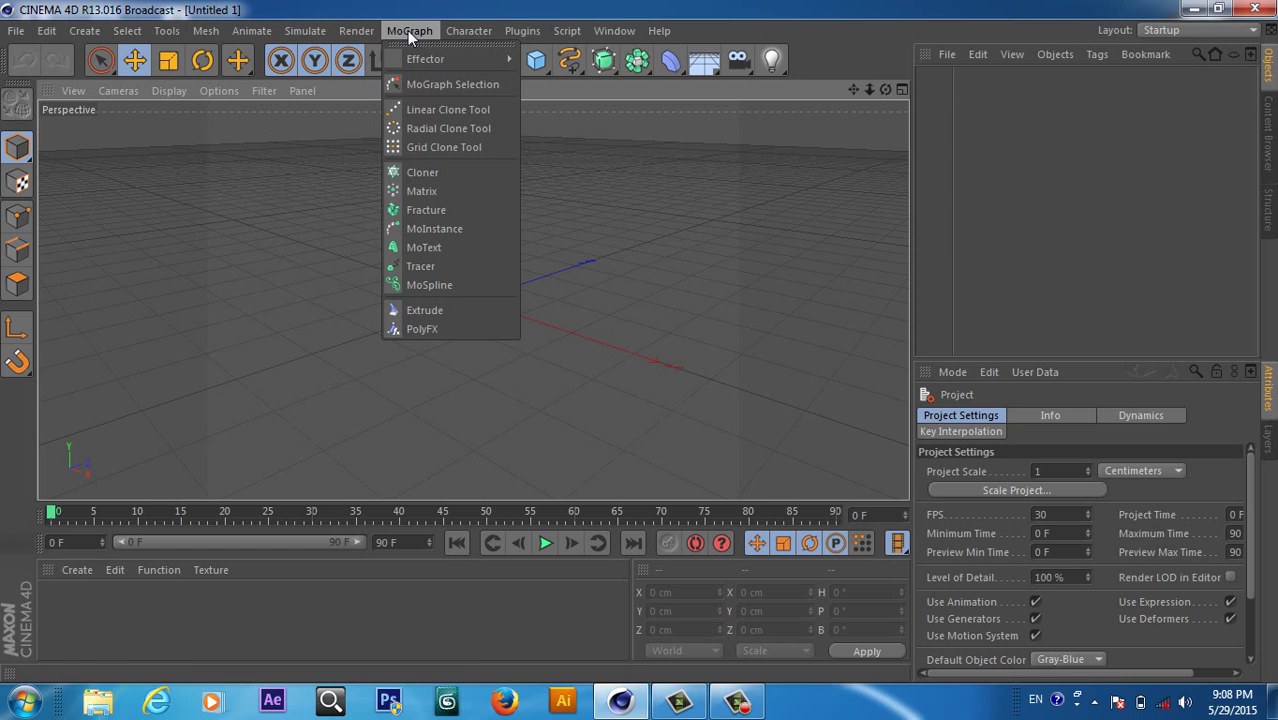
left_click(443, 247)
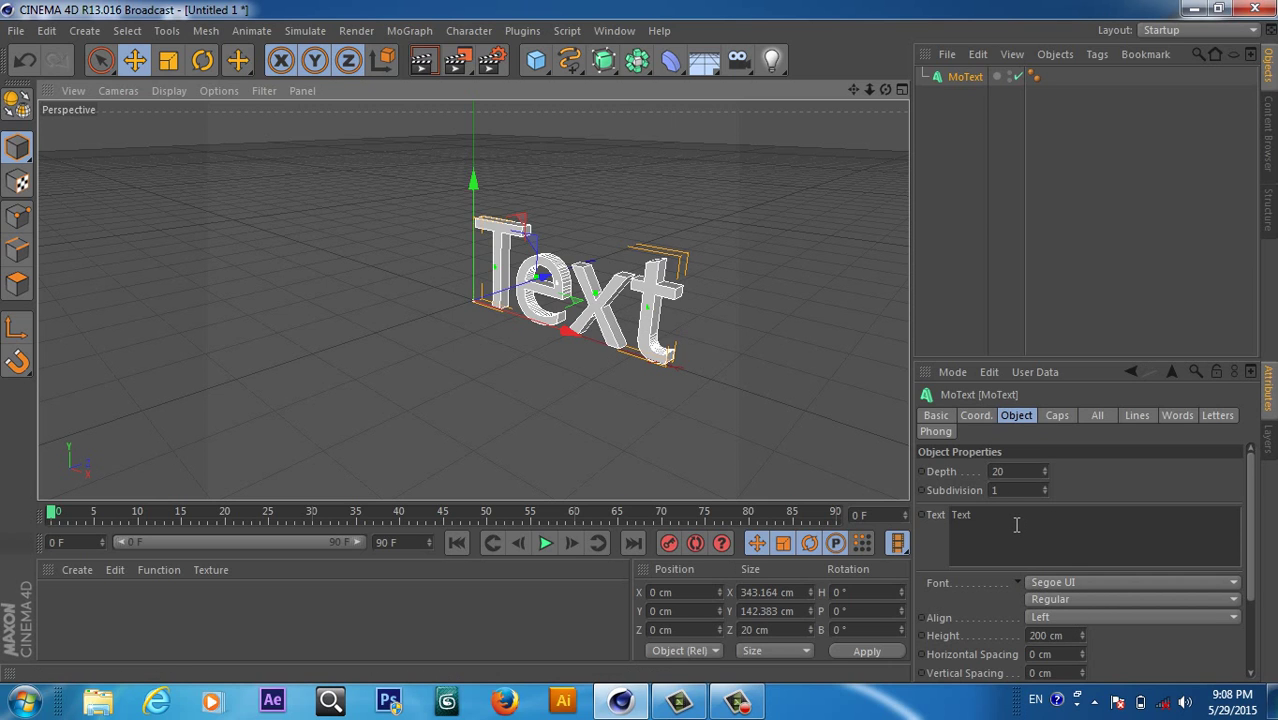
left_click(1058, 600)
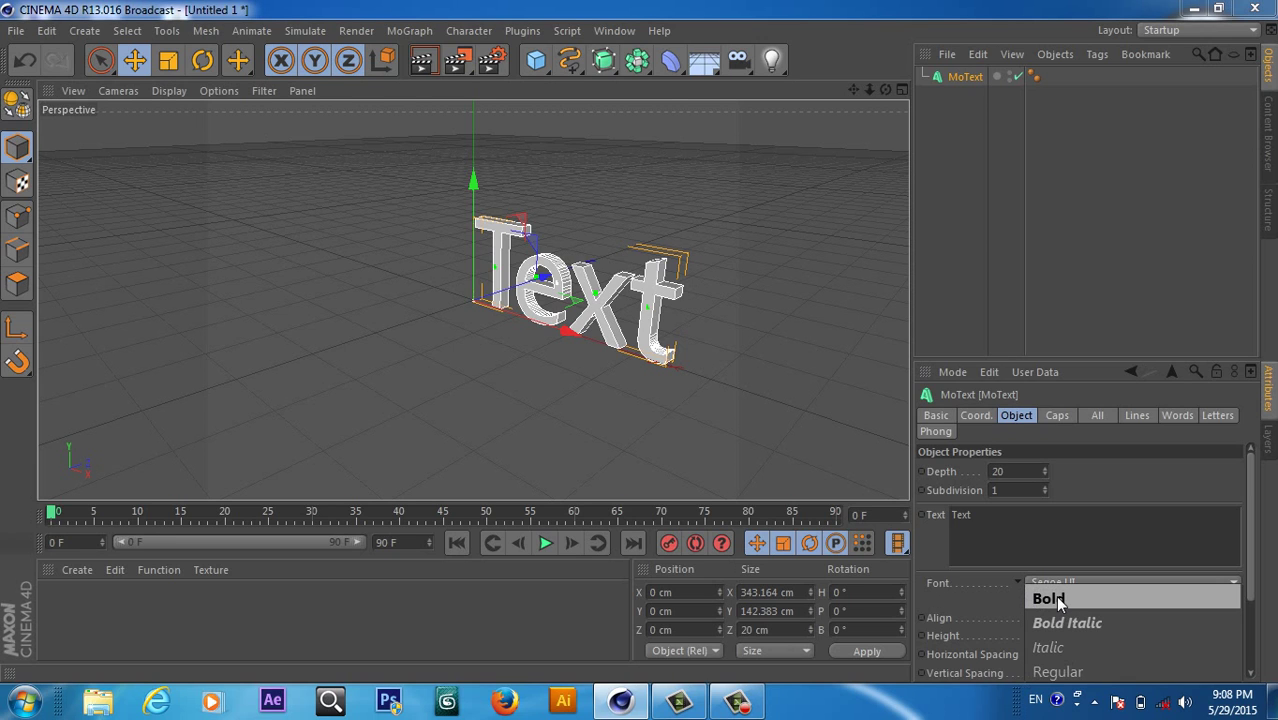
left_click(1072, 597)
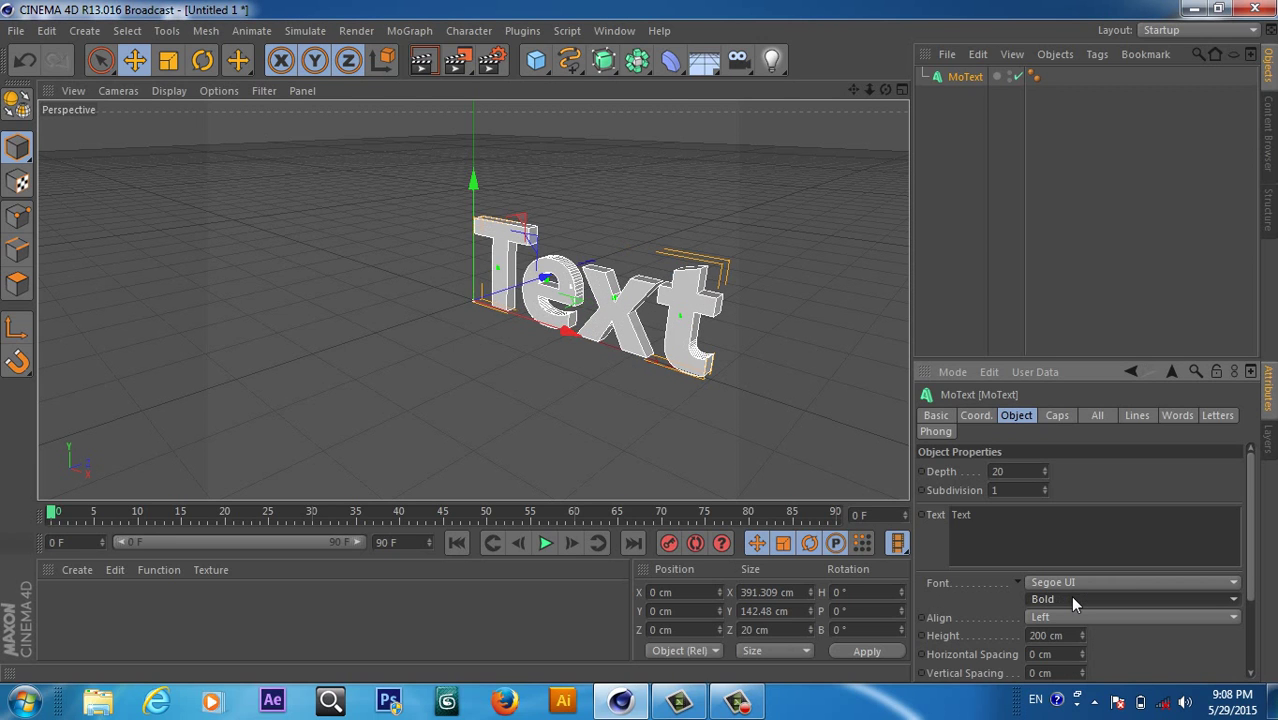
left_click(1072, 616)
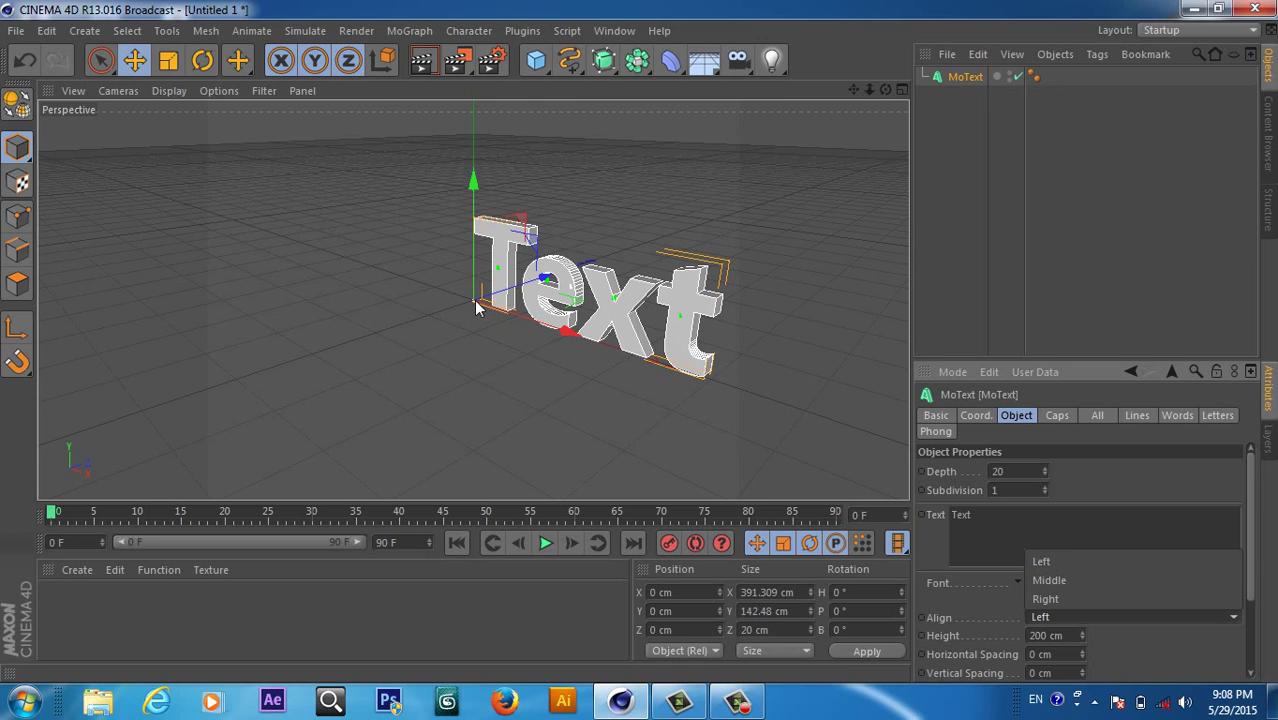
left_click(1069, 580)
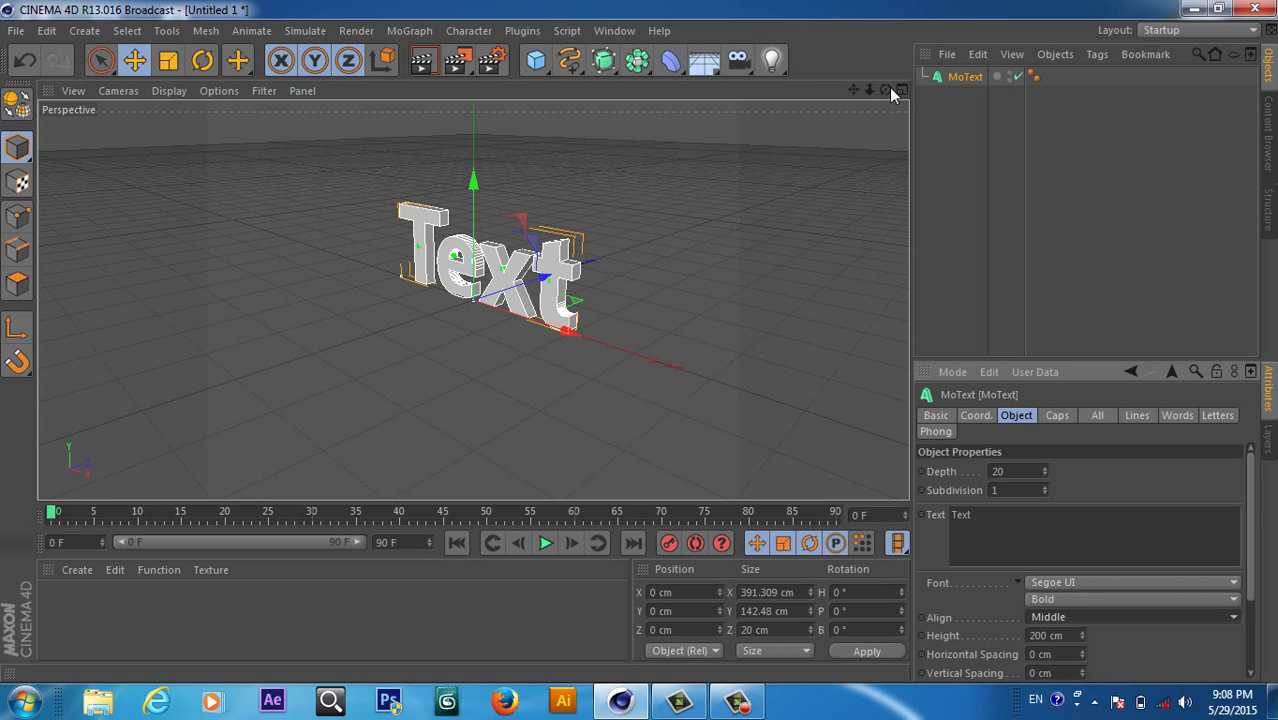
Orbit the perspective view so the MoText 'Text' is seen close up from the front.
mouse_move(883, 90)
left_mouse_down()
mouse_move(860, 100)
mouse_move(890, 98)
mouse_move(840, 100)
mouse_move(882, 89)
left_mouse_up()
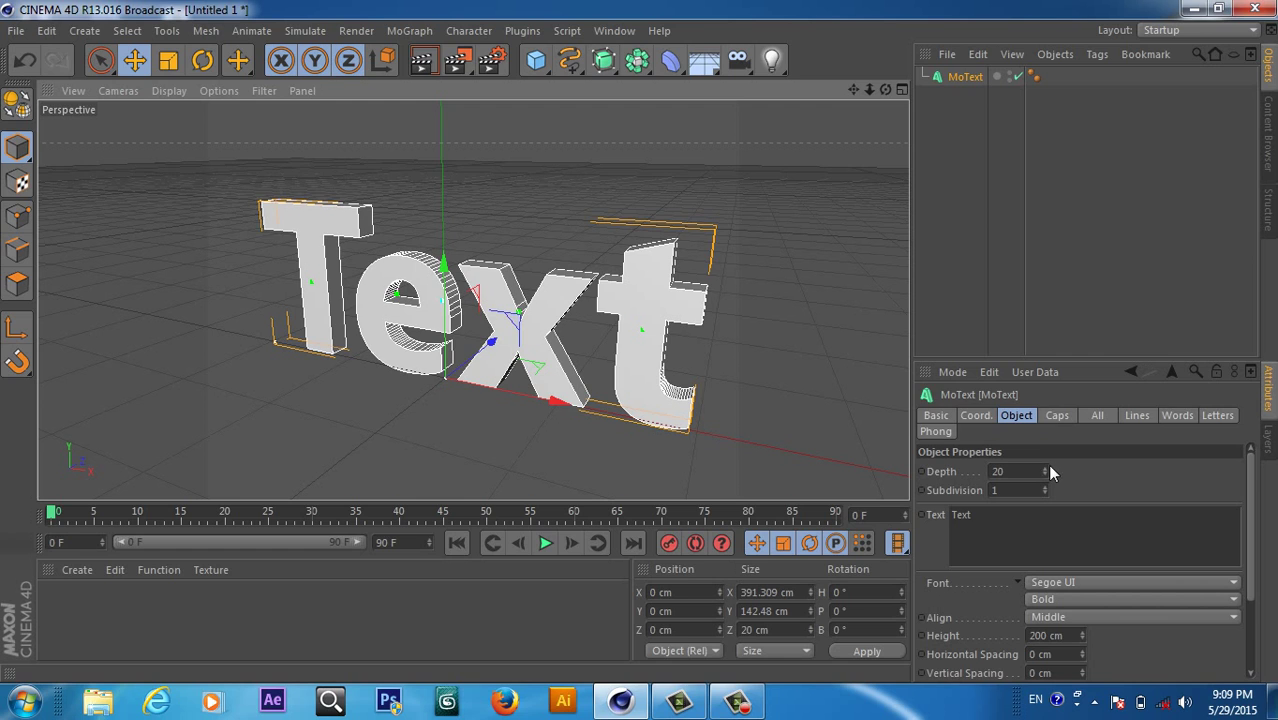
Set the MoText extrusion depth to 50 and view it from an oblique angle.
left_click(988, 471)
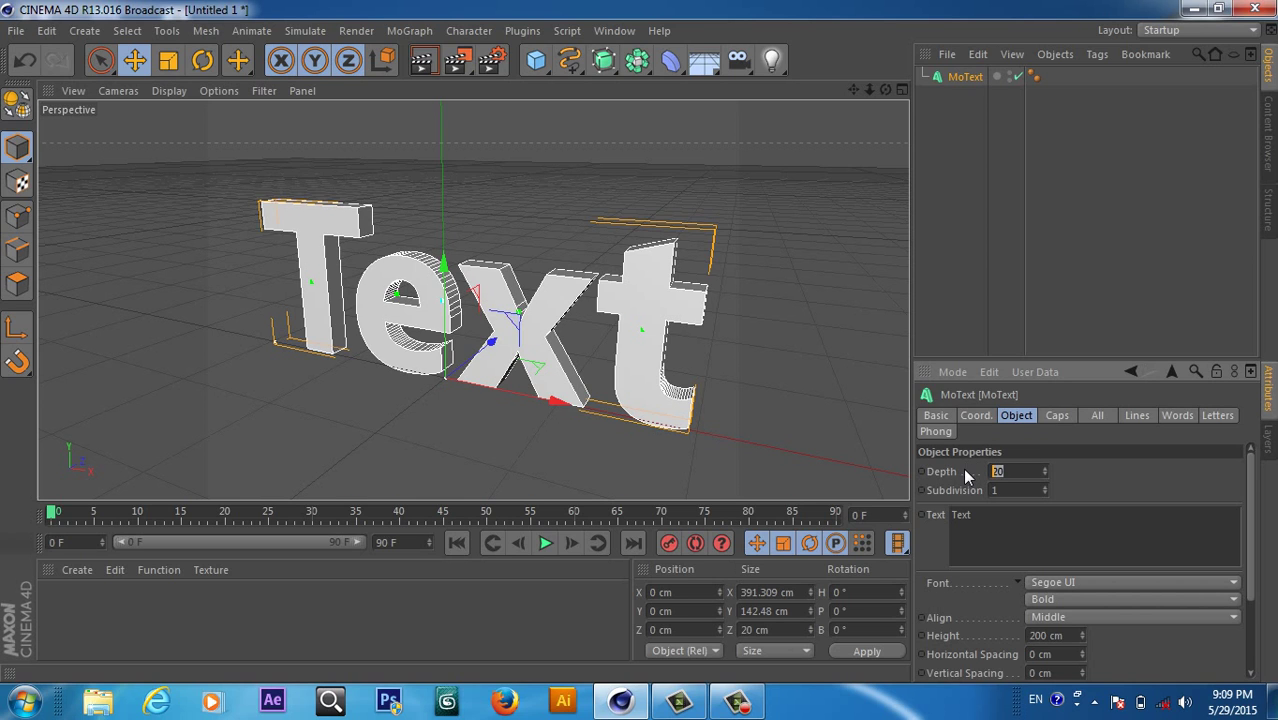
type("50")
left_click(784, 397)
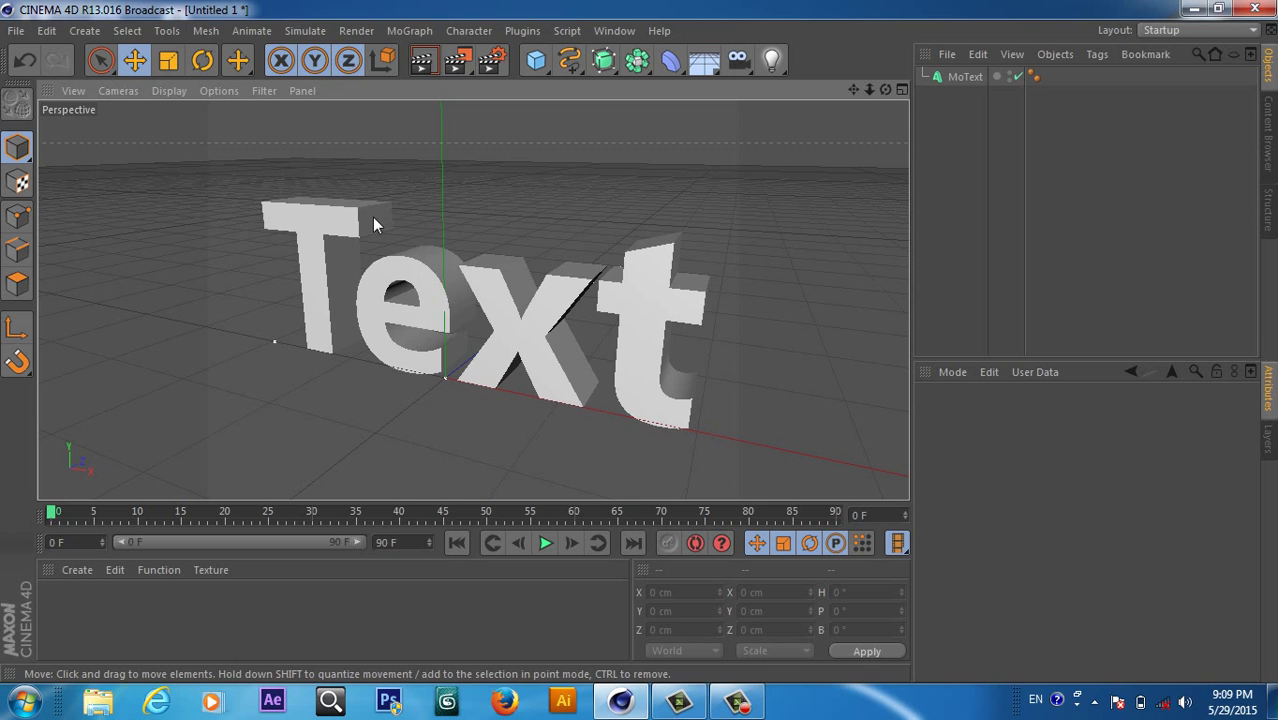
left_click(401, 258)
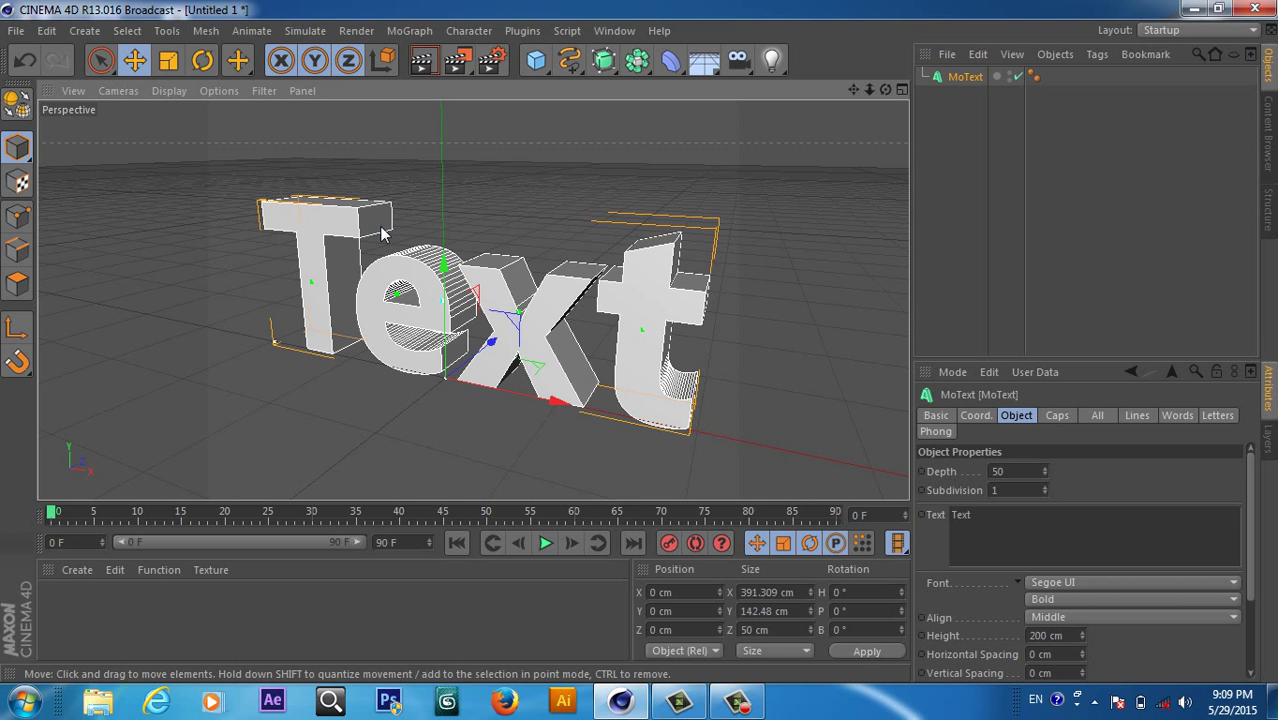
left_click_drag(885, 90, 472, 298)
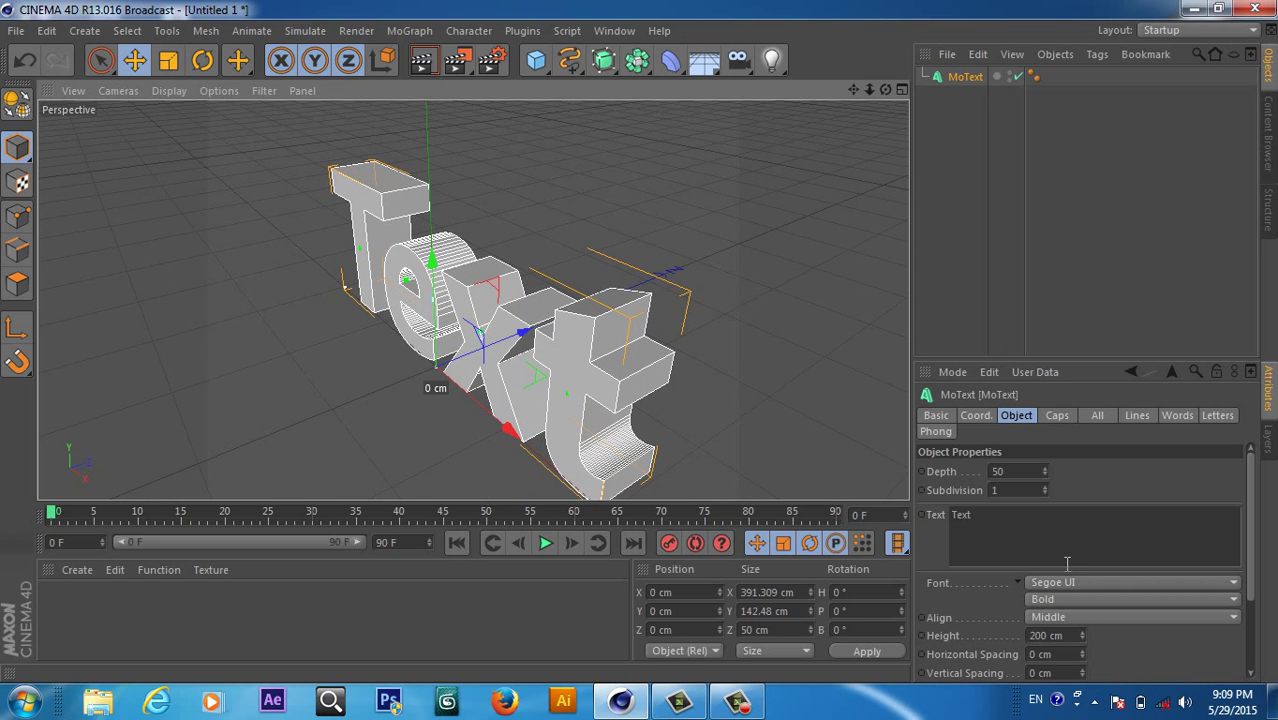
Raise the extrusion subdivisions to 5 and replace the text with 'TUTORIALS'.
left_click(1046, 487)
left_click(1046, 487)
left_click(1046, 487)
left_click(1045, 485)
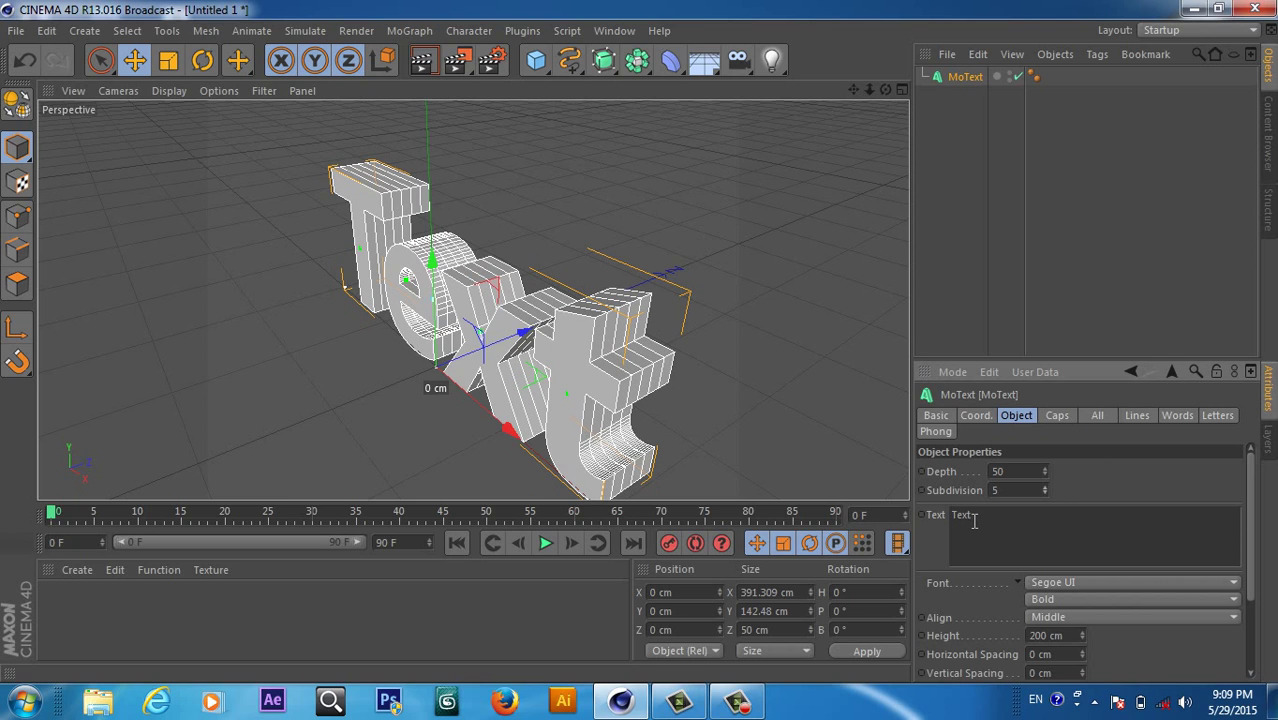
left_click_drag(973, 517, 920, 521)
type("TUTORIALS")
Apply the 'TUTORIALS' text and zoom out to show the whole word.
left_click(1105, 497)
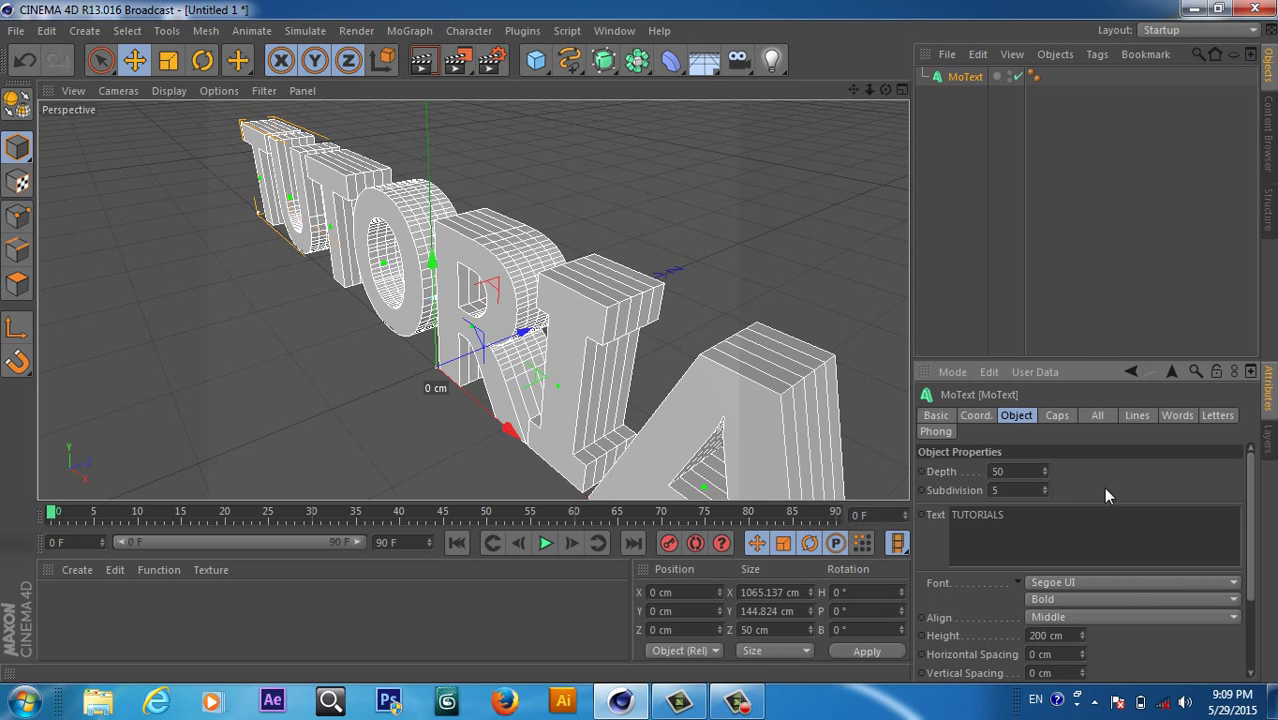
mouse_move(867, 87)
left_mouse_down()
mouse_move(790, 90)
mouse_move(940, 60)
mouse_move(895, 50)
mouse_move(825, 150)
mouse_move(857, 87)
mouse_move(876, 93)
mouse_move(842, 95)
mouse_move(888, 95)
left_mouse_up()
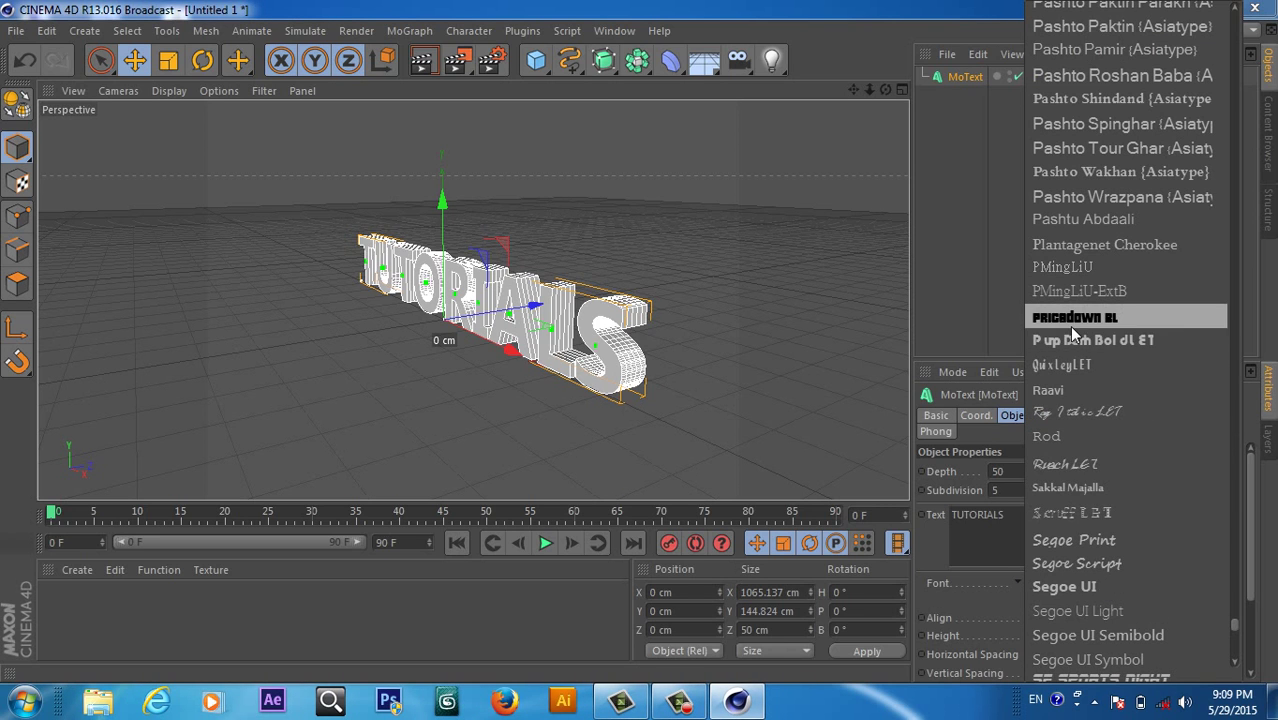
Switch the font to Pump Demi Bold LET and orbit to a head-on front view.
left_click(1077, 341)
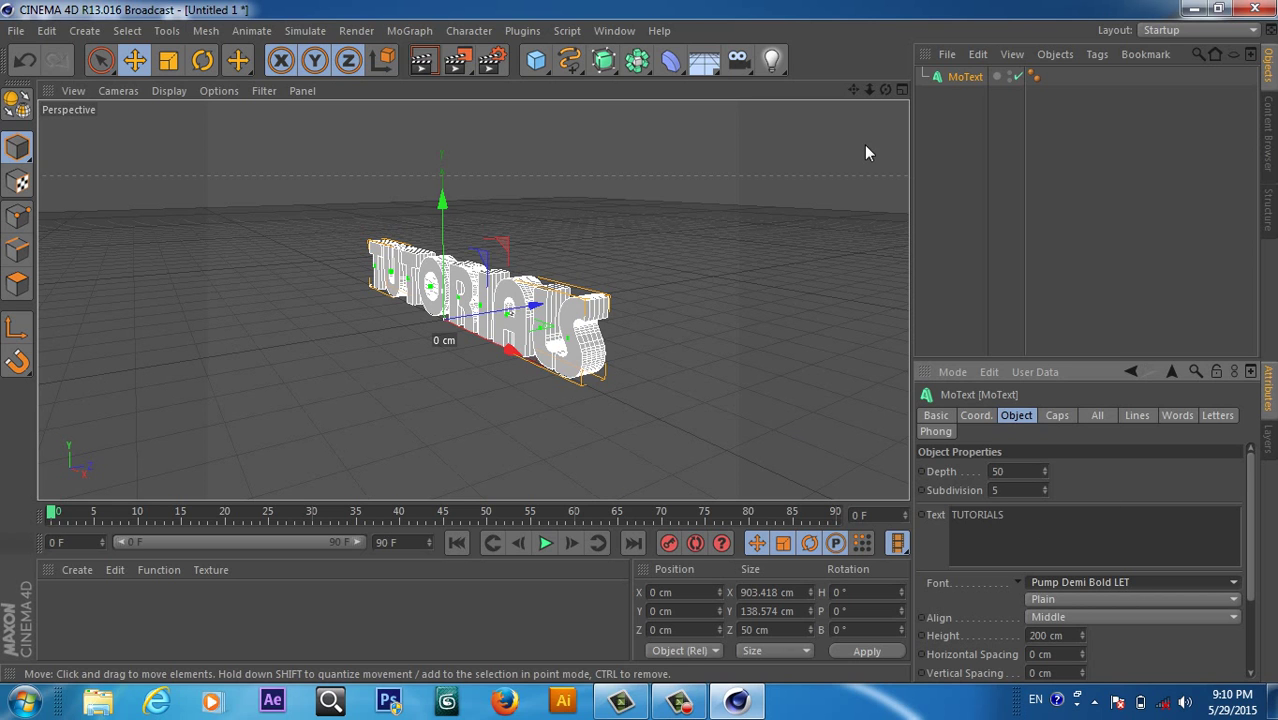
left_click_drag(885, 89, 850, 90)
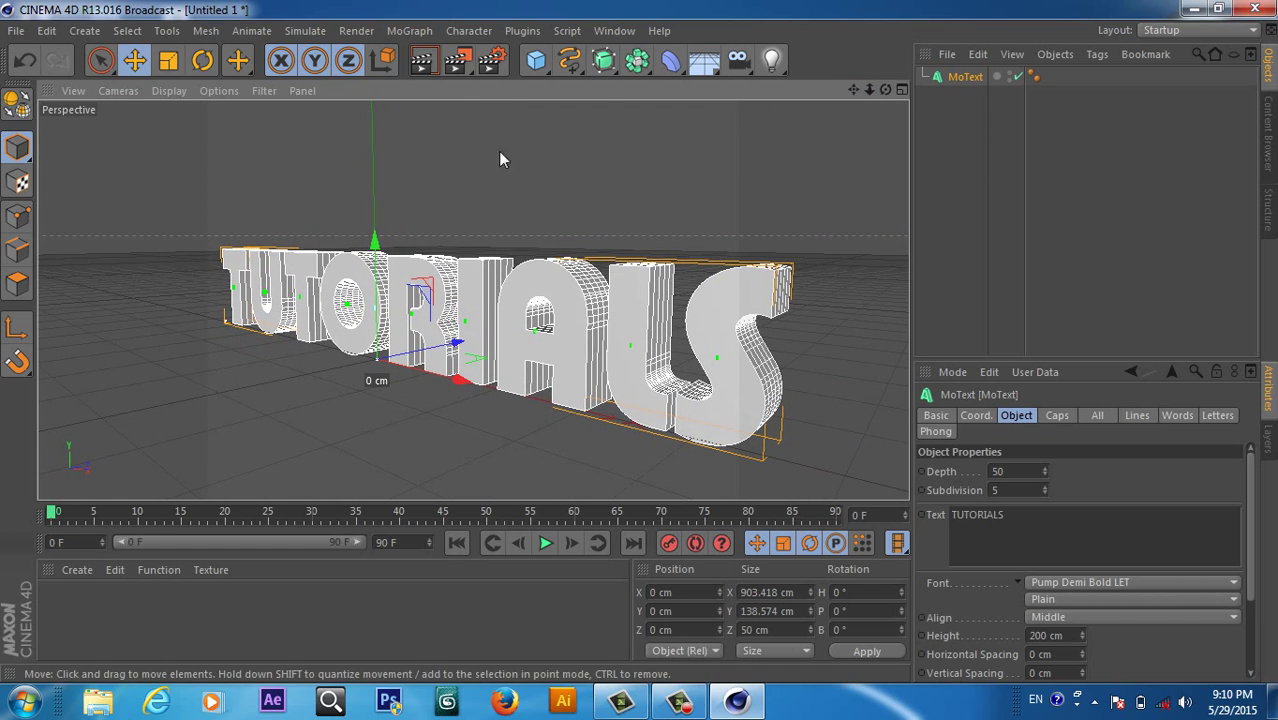
Give both the start and end of the MoText a Fillet Cap.
left_click(1058, 418)
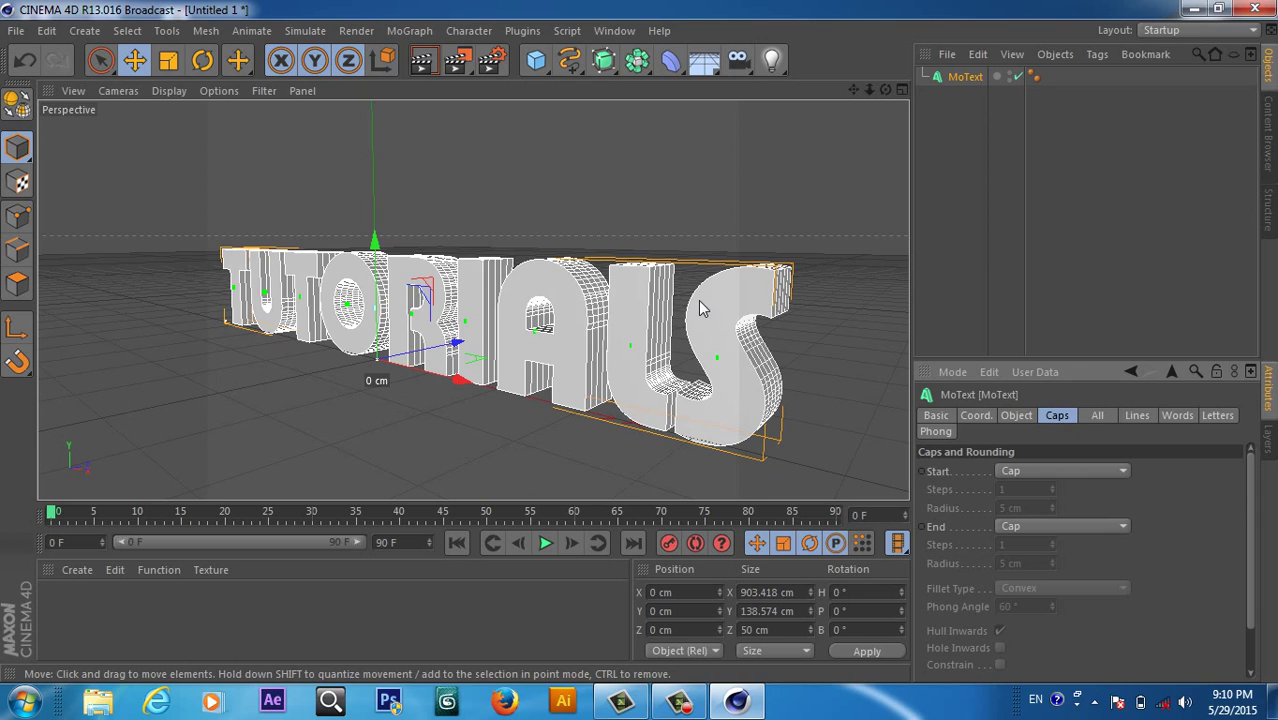
left_click(1097, 471)
left_click(1041, 547)
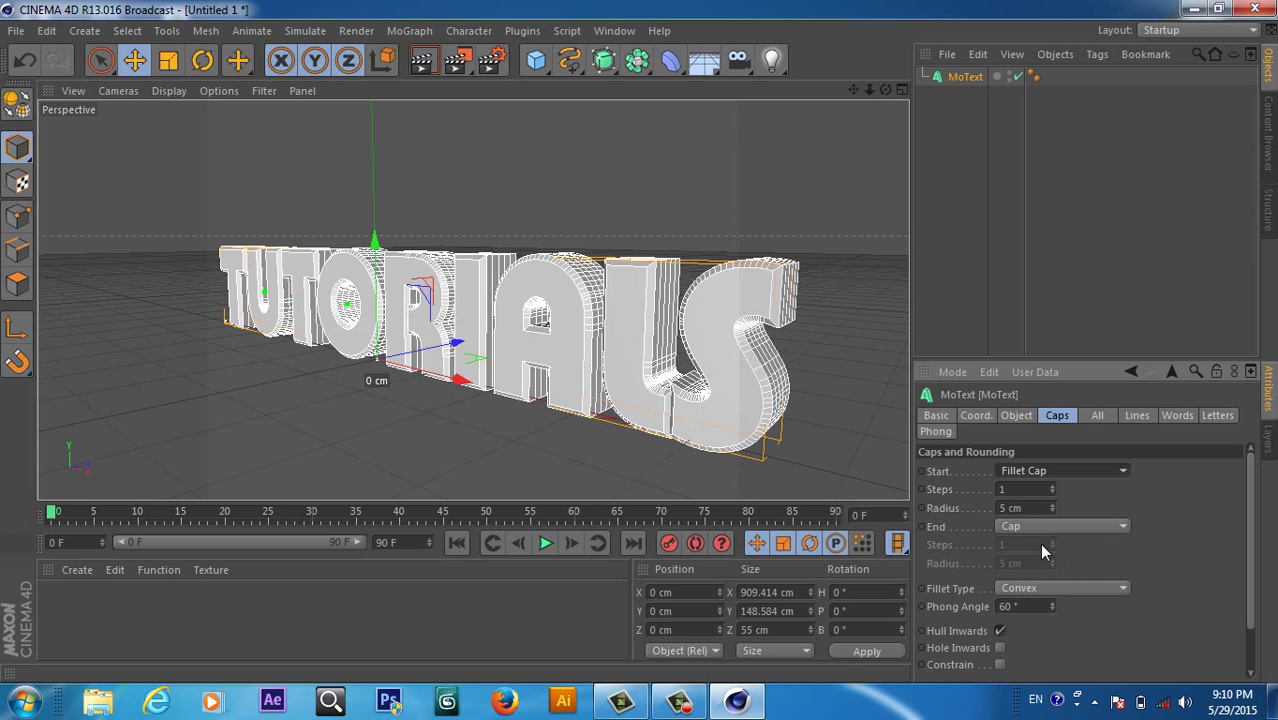
left_click(1108, 530)
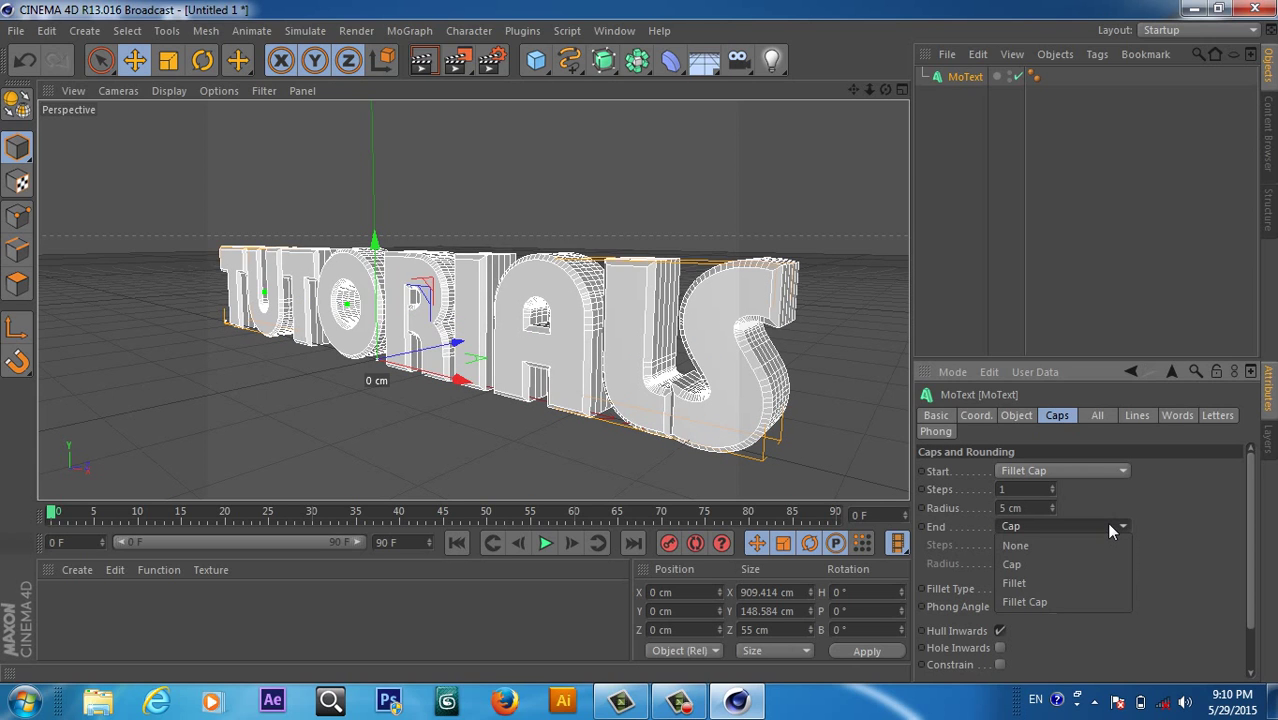
left_click(1064, 600)
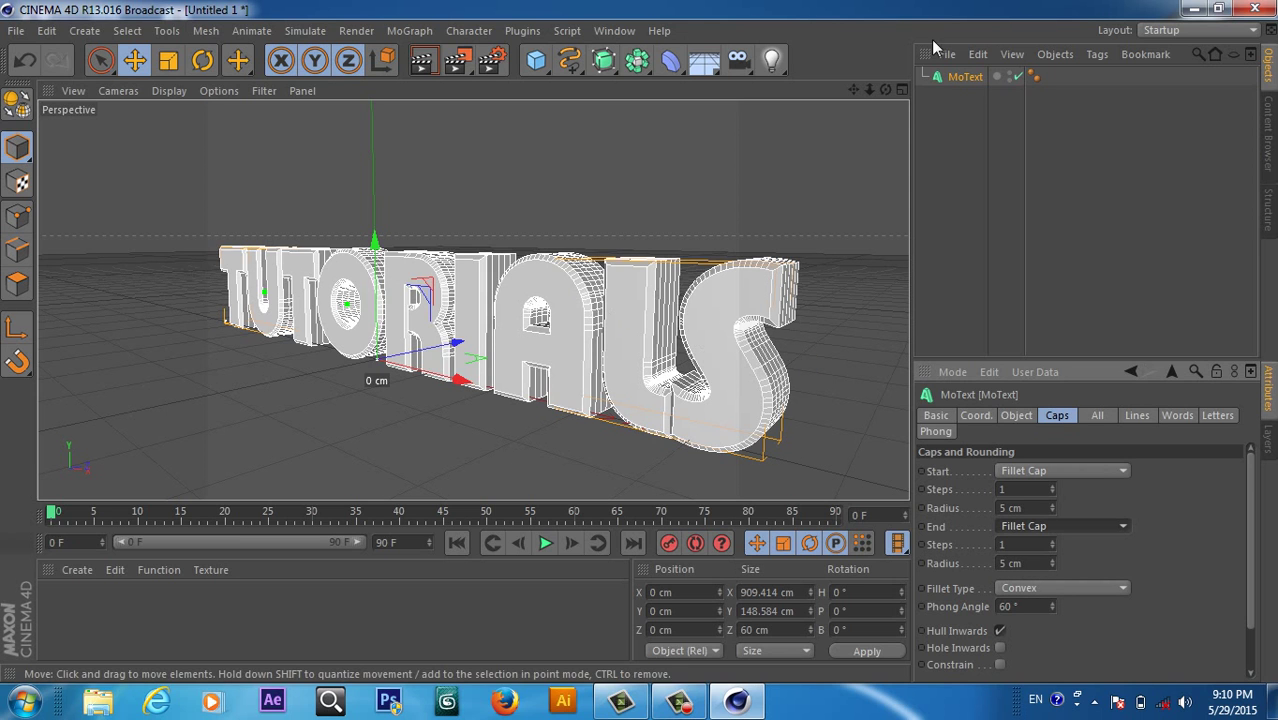
mouse_move(885, 88)
left_mouse_down()
mouse_move(770, 92)
mouse_move(887, 92)
left_mouse_up()
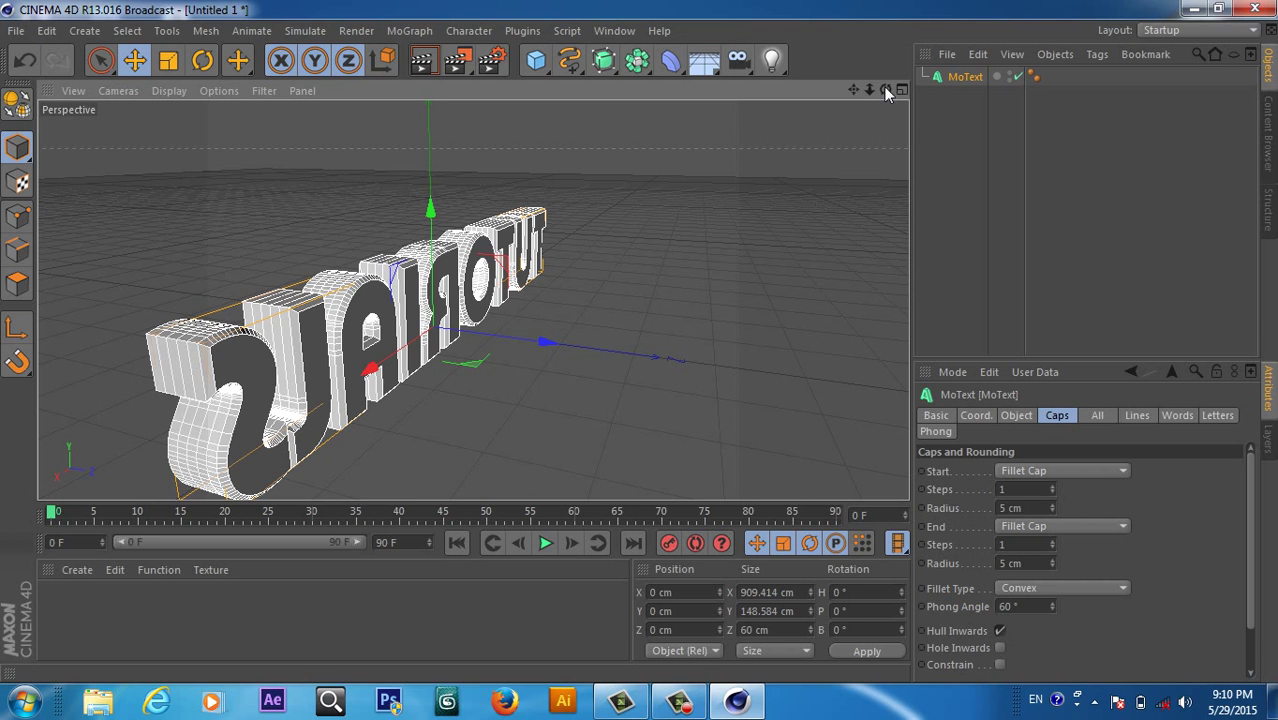
left_click_drag(884, 88, 712, 215)
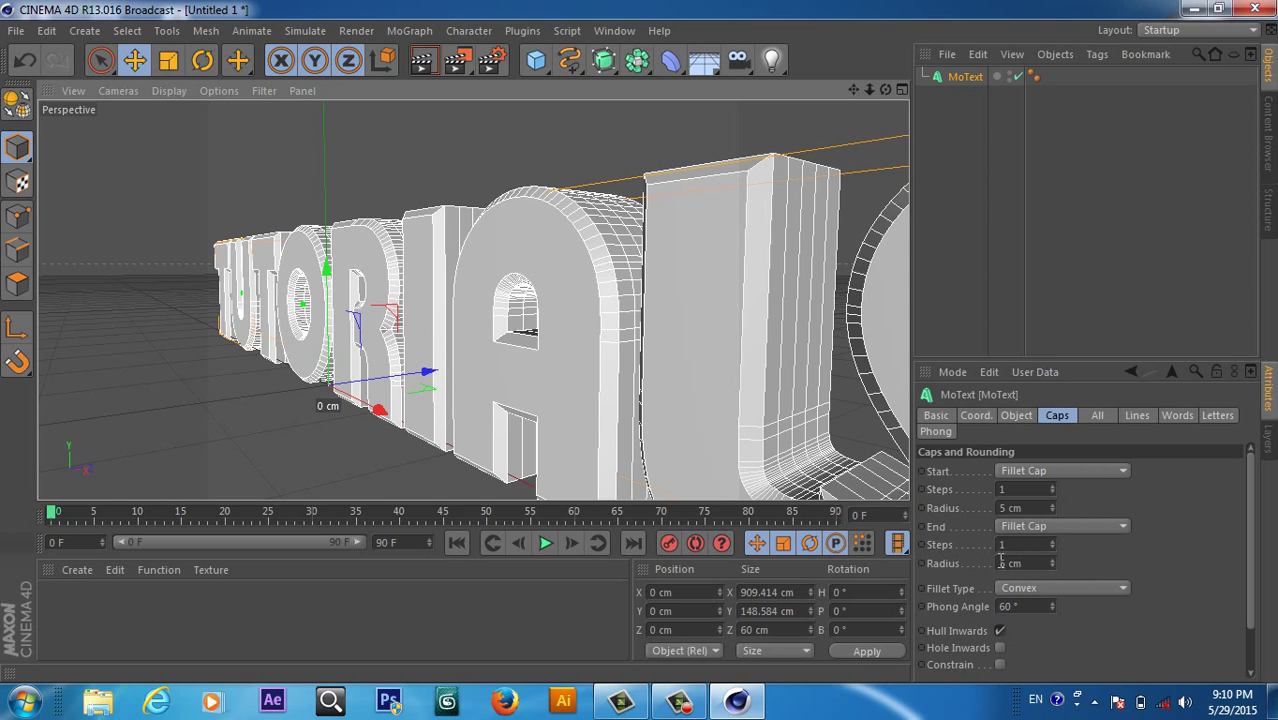
Set the start and end fillet radius to 2 cm and dismiss the Windows colour-scheme prompt.
left_click_drag(1009, 562, 970, 566)
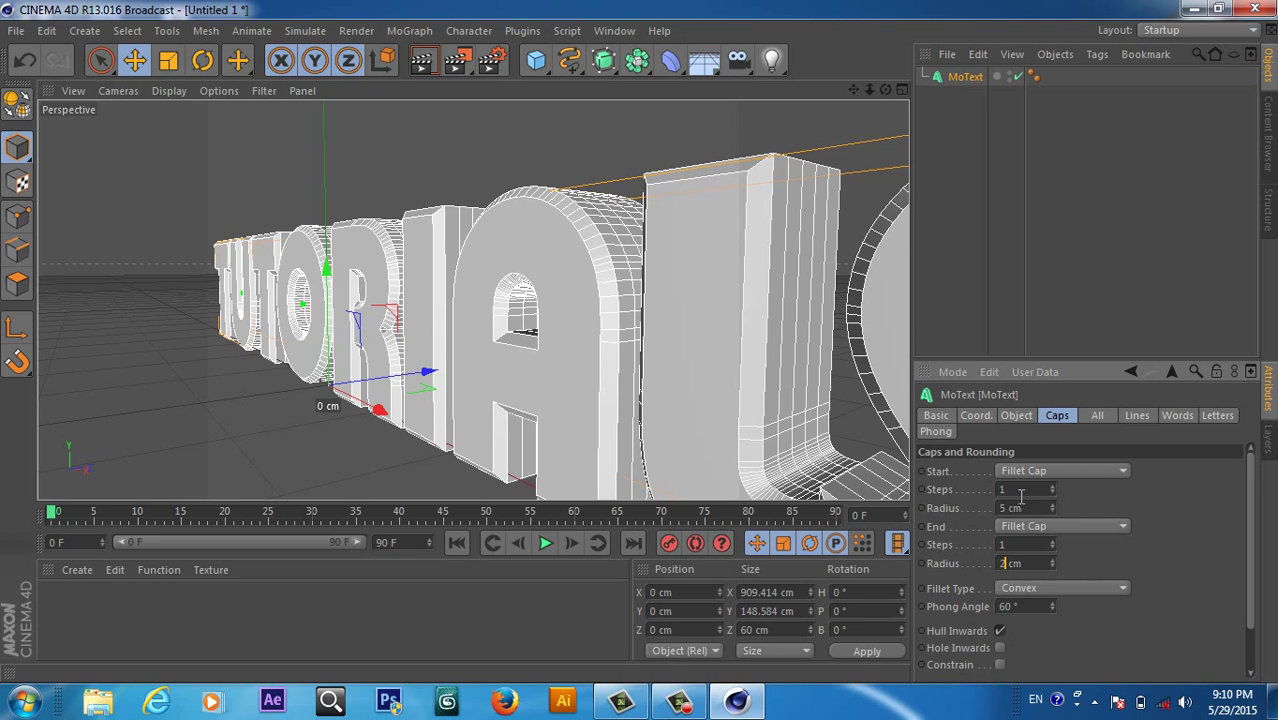
left_click_drag(1008, 507, 984, 507)
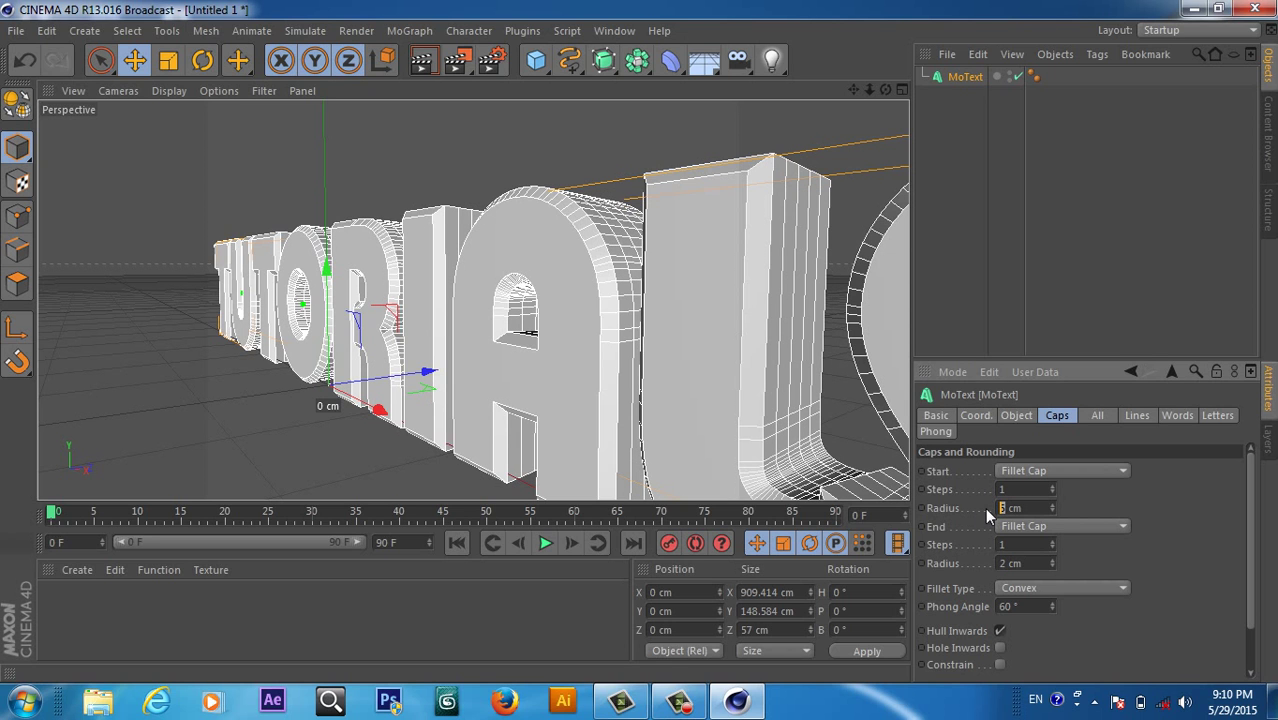
type("2")
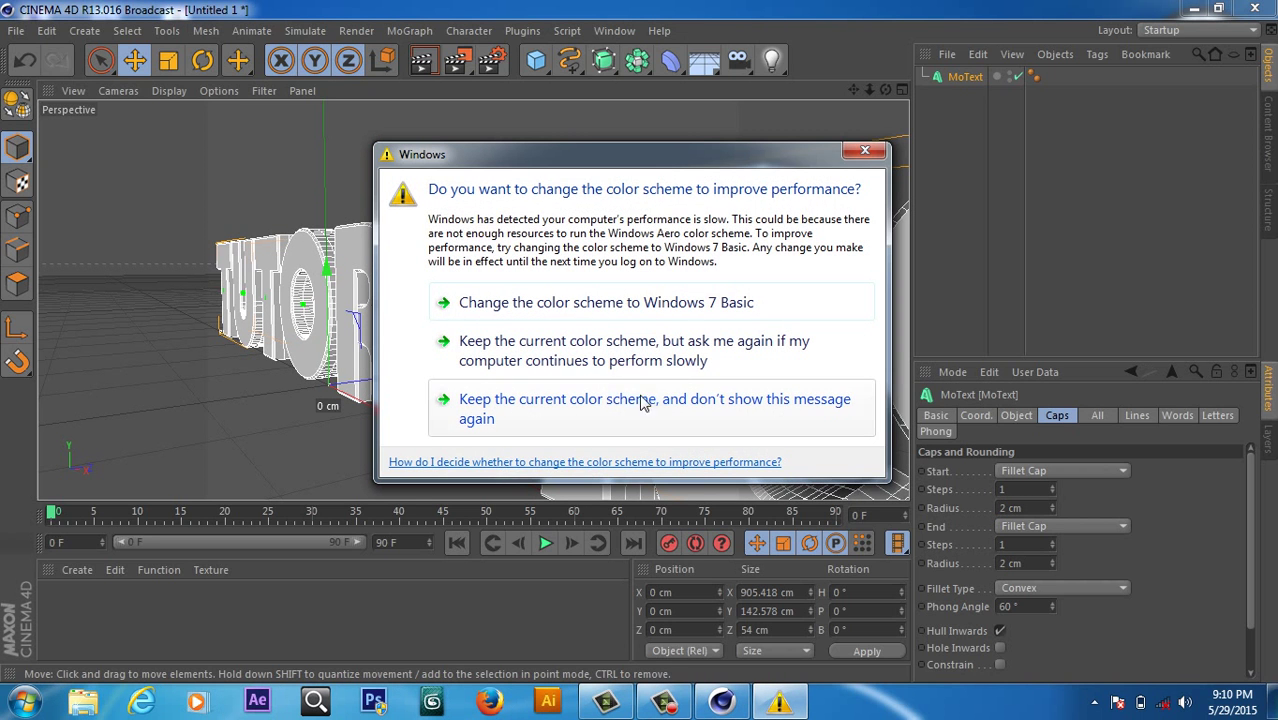
left_click(866, 150)
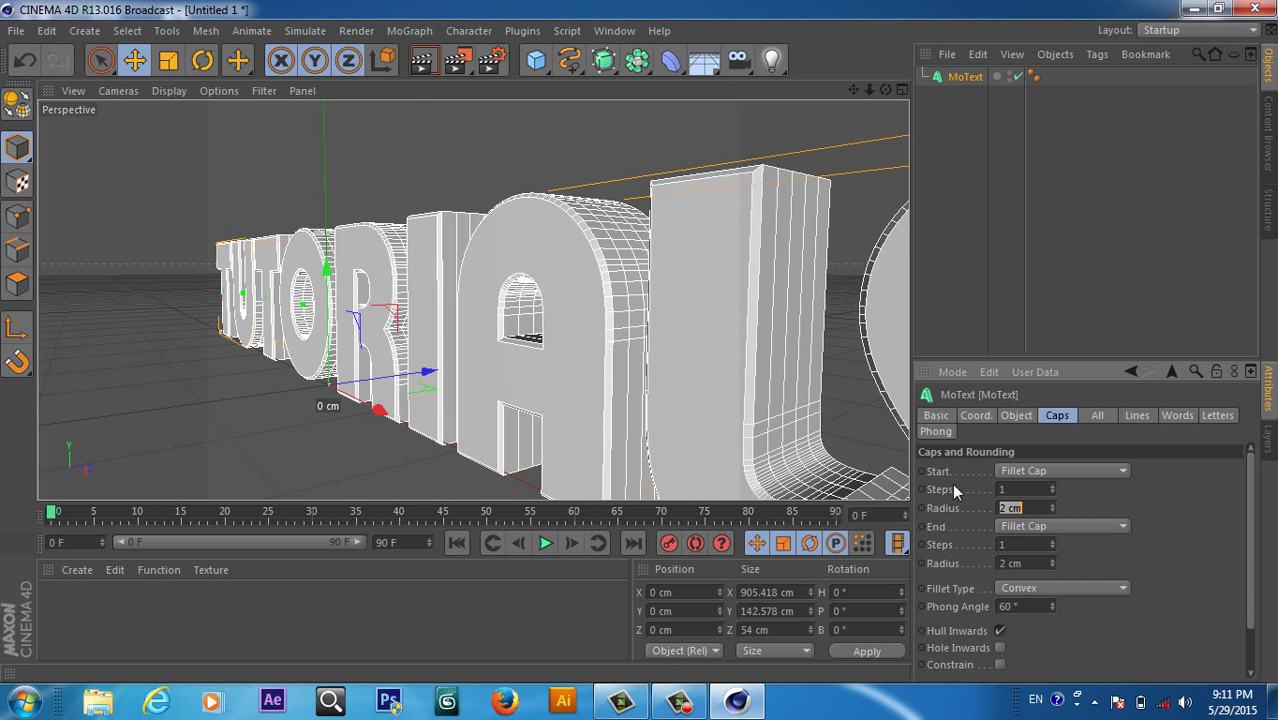
Raise start and end fillet cap steps to 6 and render a view preview.
left_click(1050, 486)
left_click(1050, 486)
left_click(1050, 486)
left_click(1050, 486)
left_click(1050, 486)
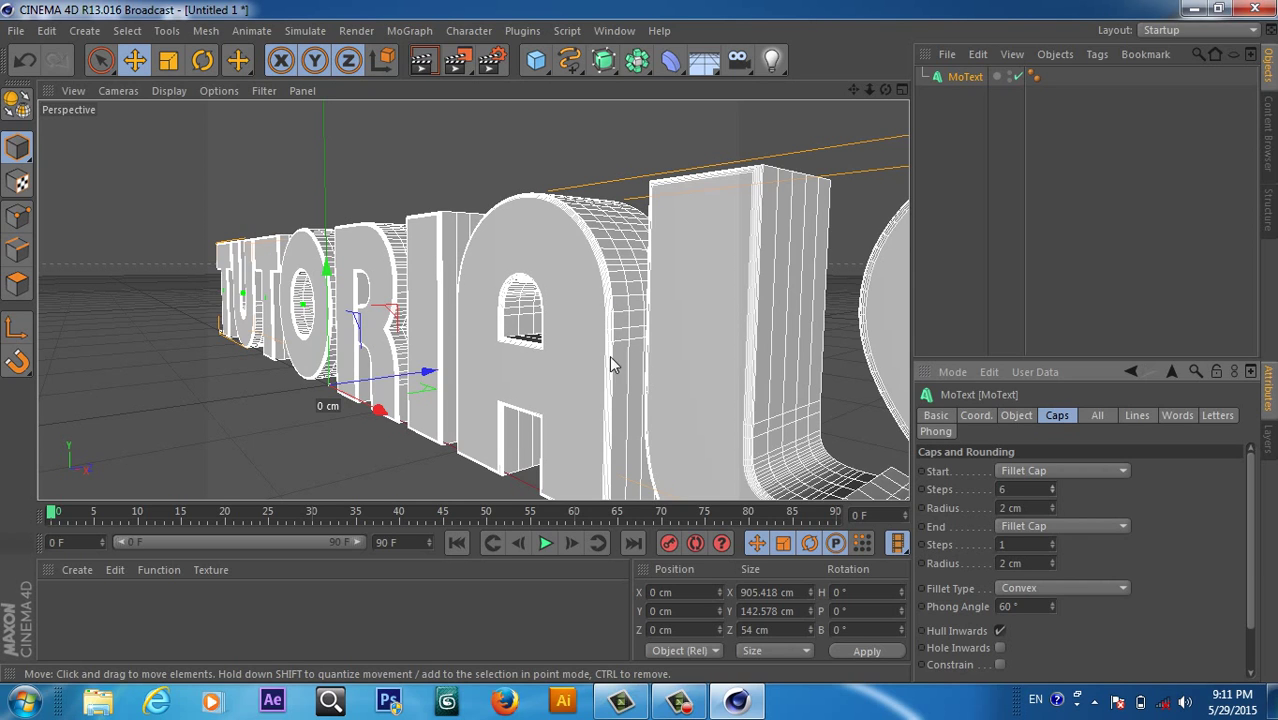
left_click(1050, 541)
left_click(422, 62)
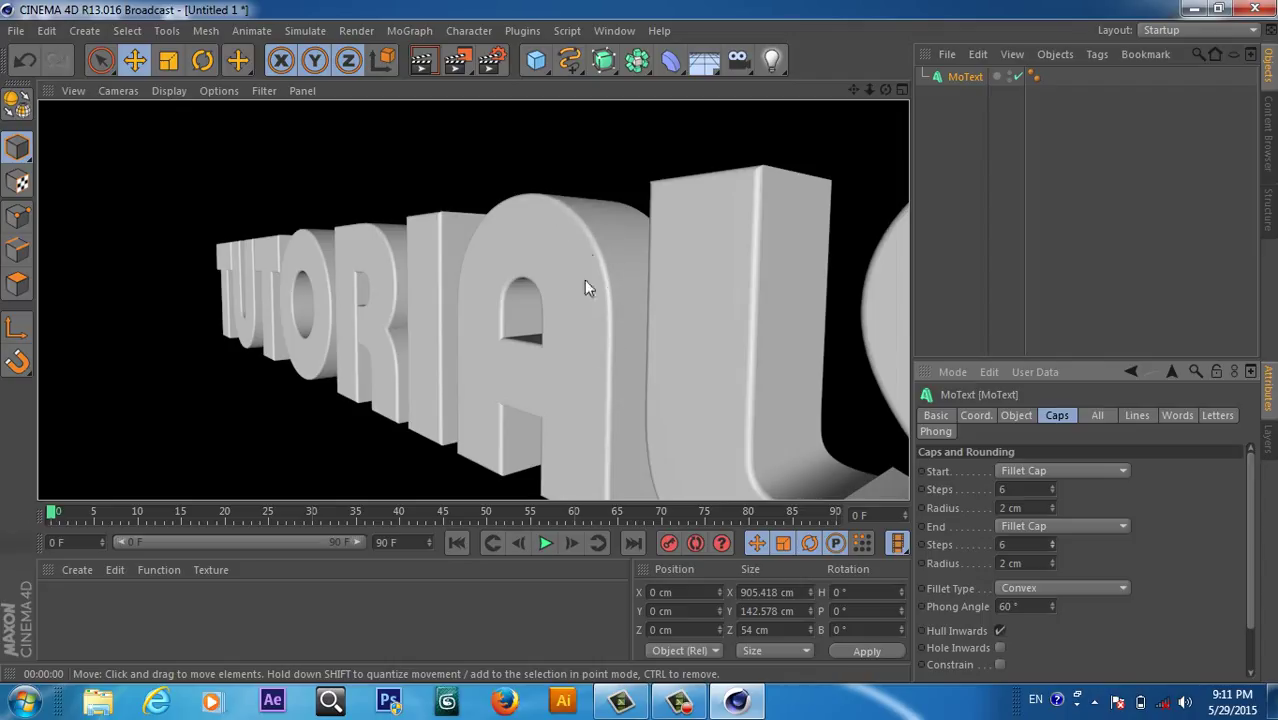
Frame the full TUTORIALS word, render previews at two zoom levels, then return to editing.
left_click_drag(869, 90, 412, 70)
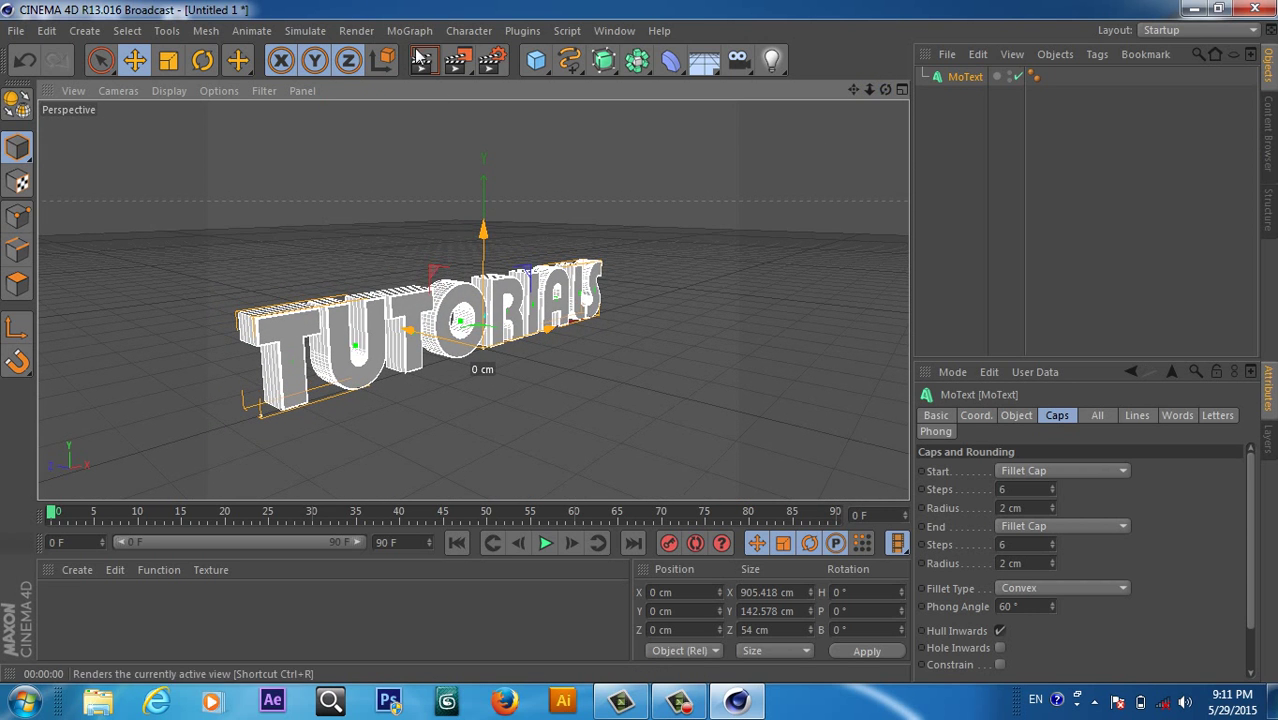
left_click(422, 61)
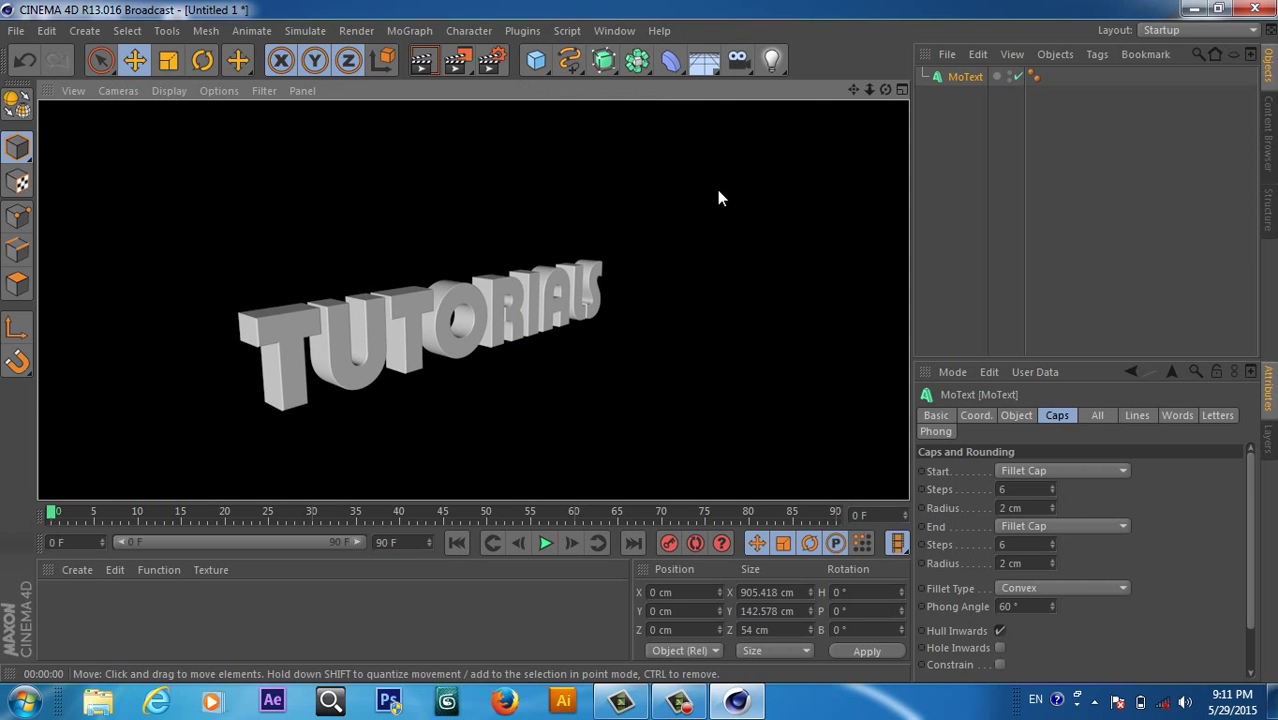
mouse_move(867, 89)
left_mouse_down()
mouse_move(854, 89)
mouse_move(881, 89)
left_mouse_up()
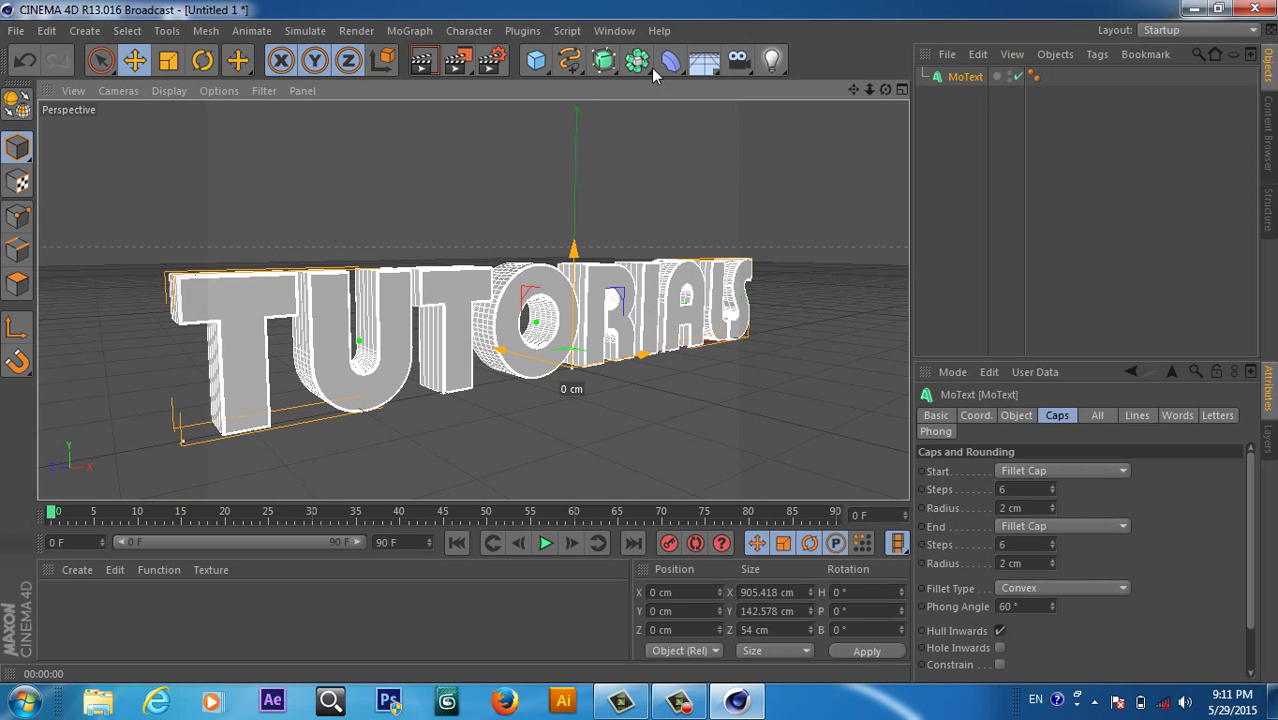
left_click(423, 63)
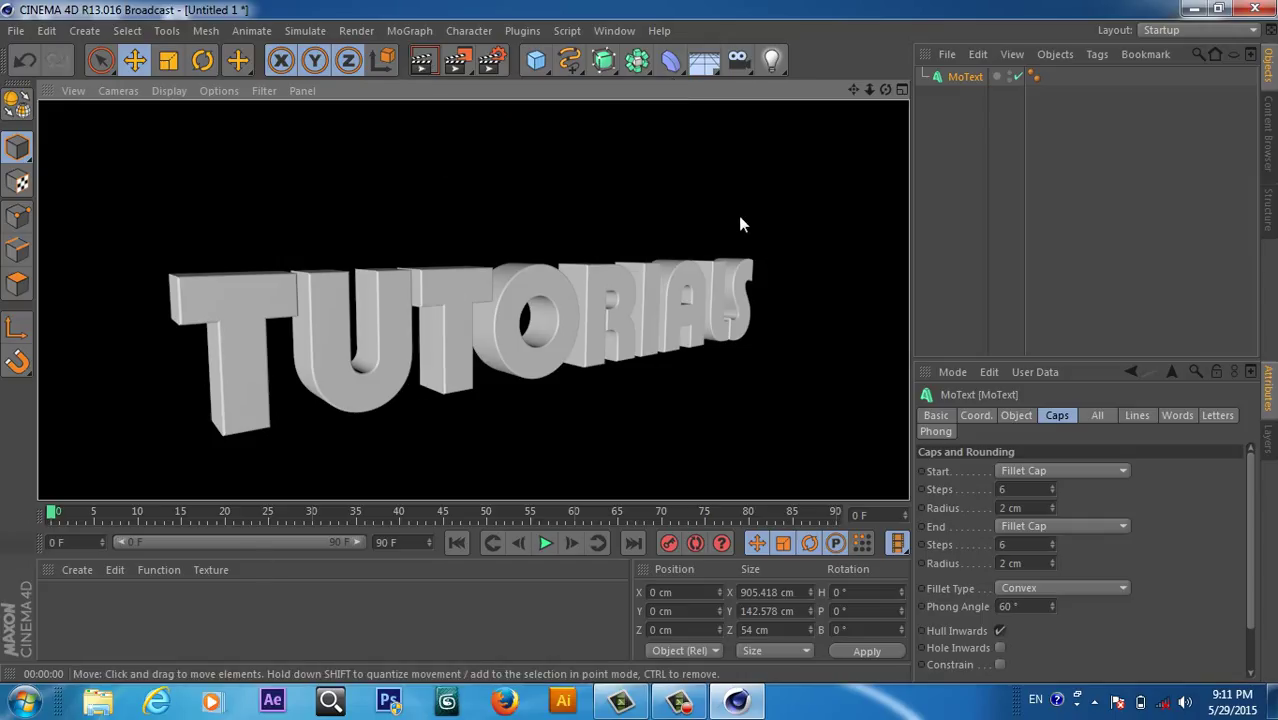
left_click(880, 89)
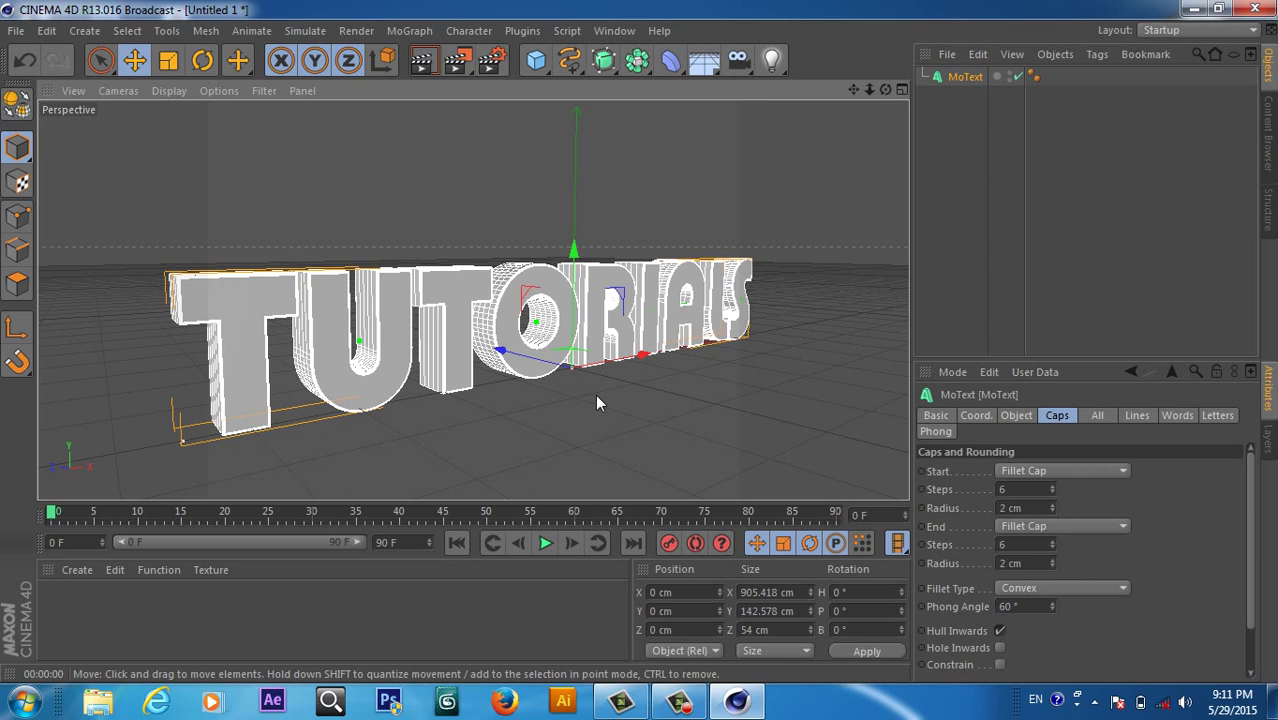
Delete the TUTORIALS MoText and add a Text spline reading 'Text' in its place.
key("Delete")
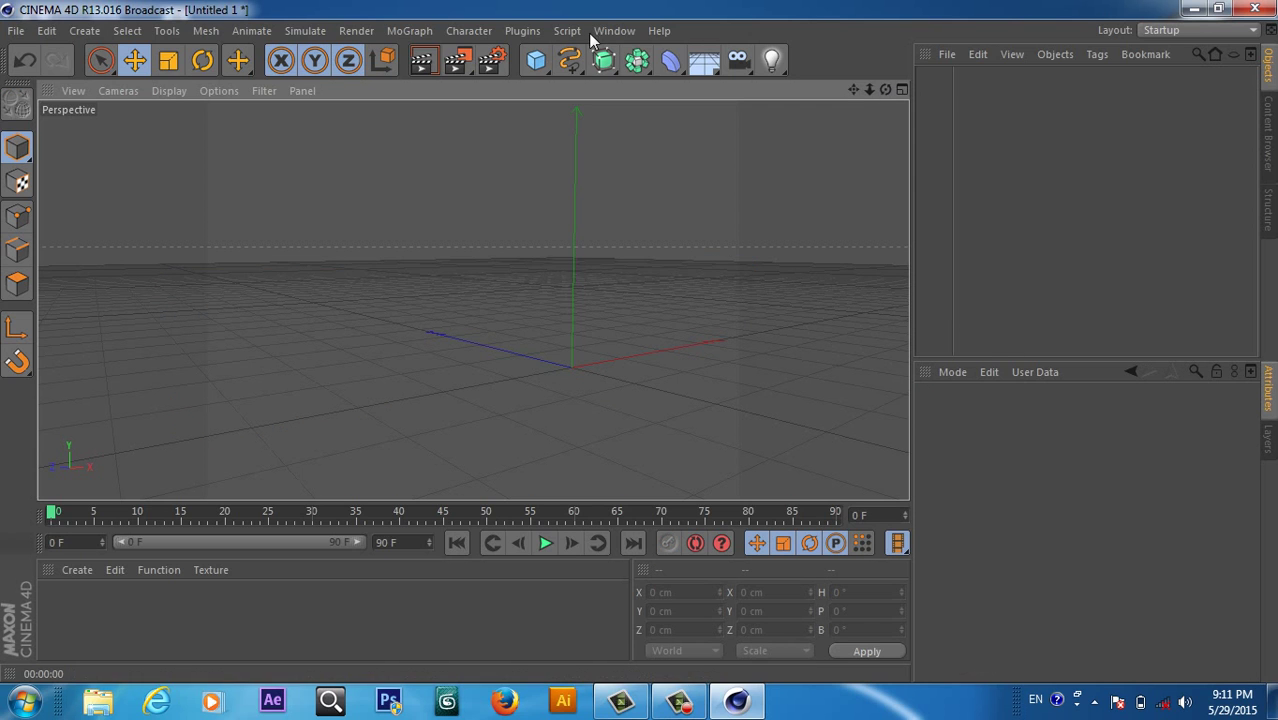
left_click(575, 64)
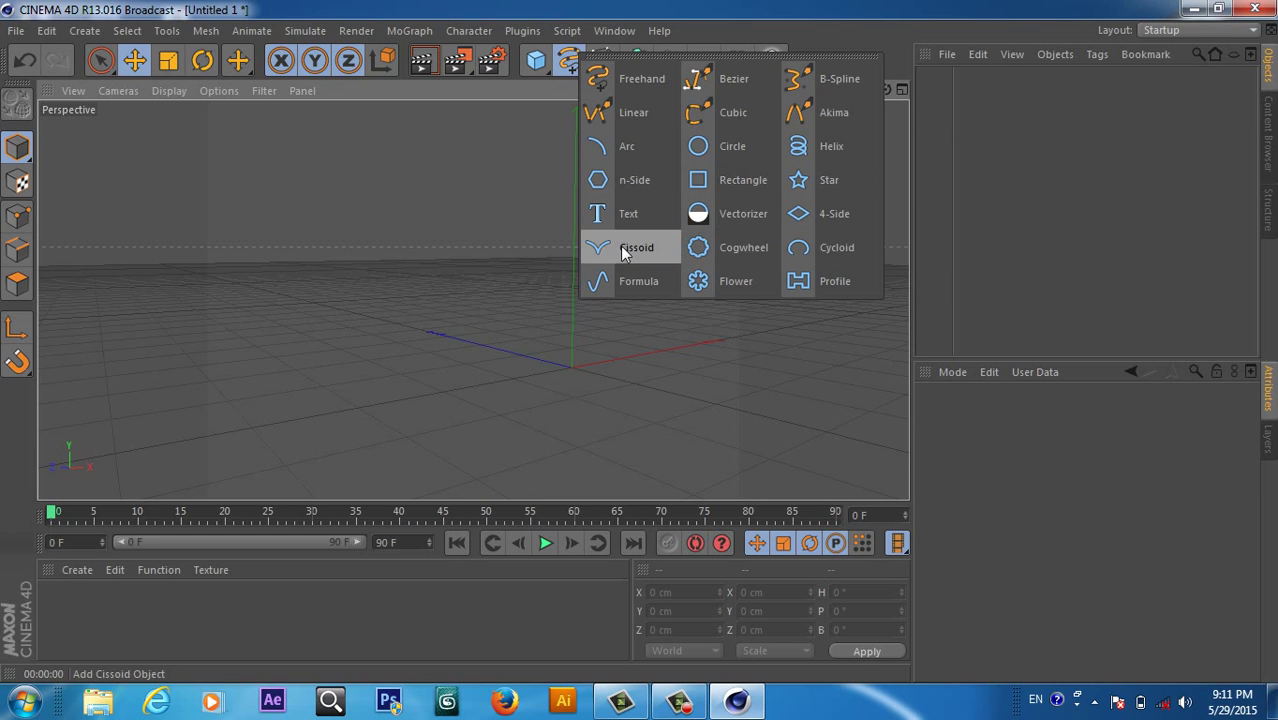
left_click(622, 214)
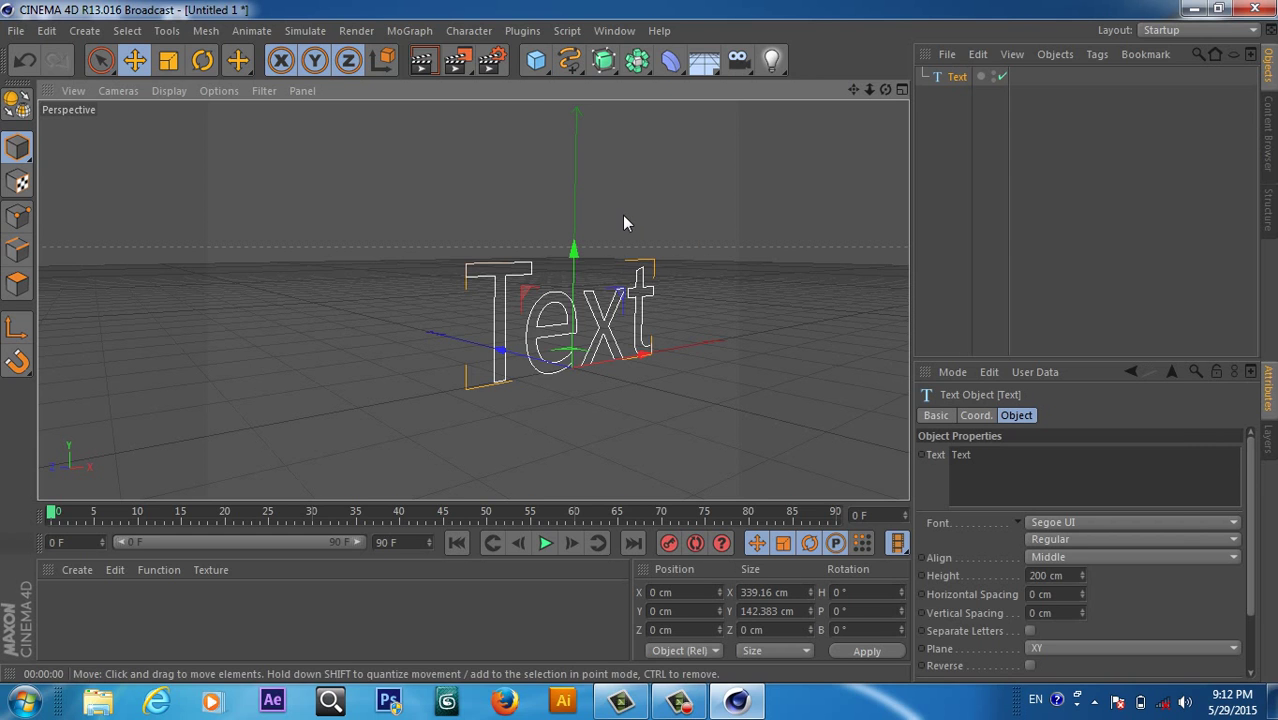
mouse_move(884, 91)
left_mouse_down()
mouse_move(856, 93)
mouse_move(884, 92)
left_mouse_up()
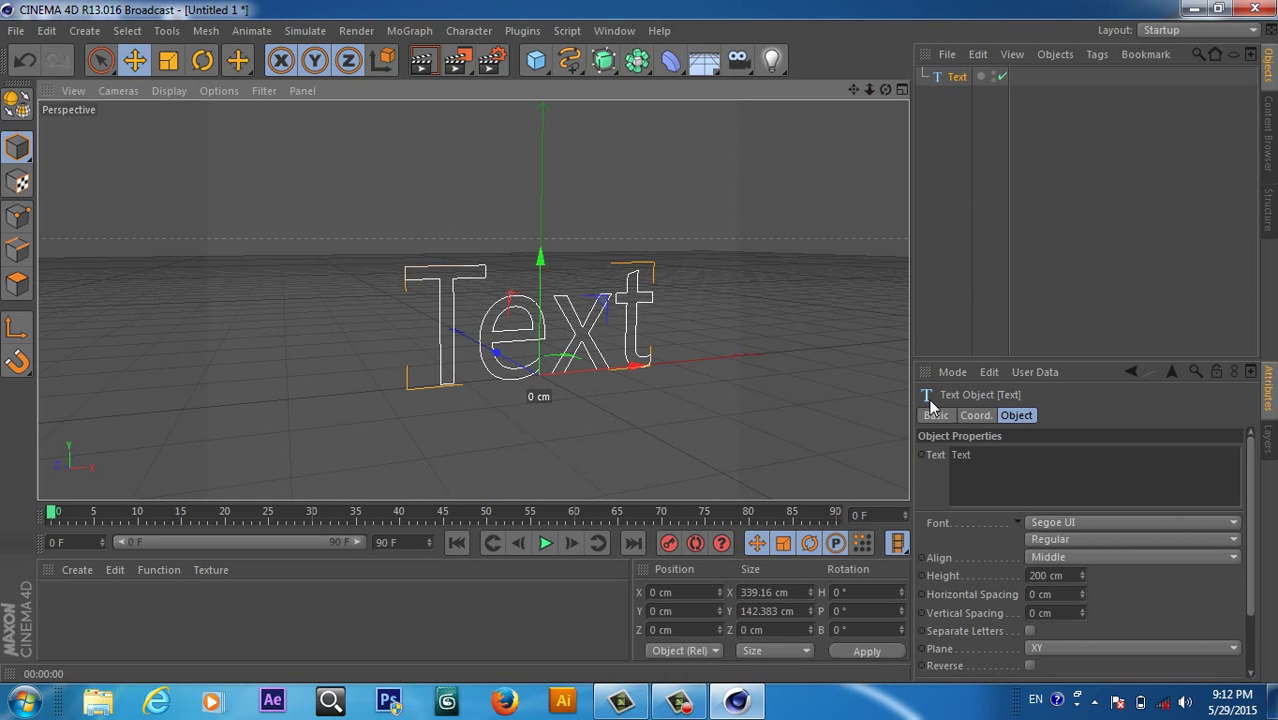
Add an Extrude NURBS and drag the Text spline under it as its child.
left_click(609, 70)
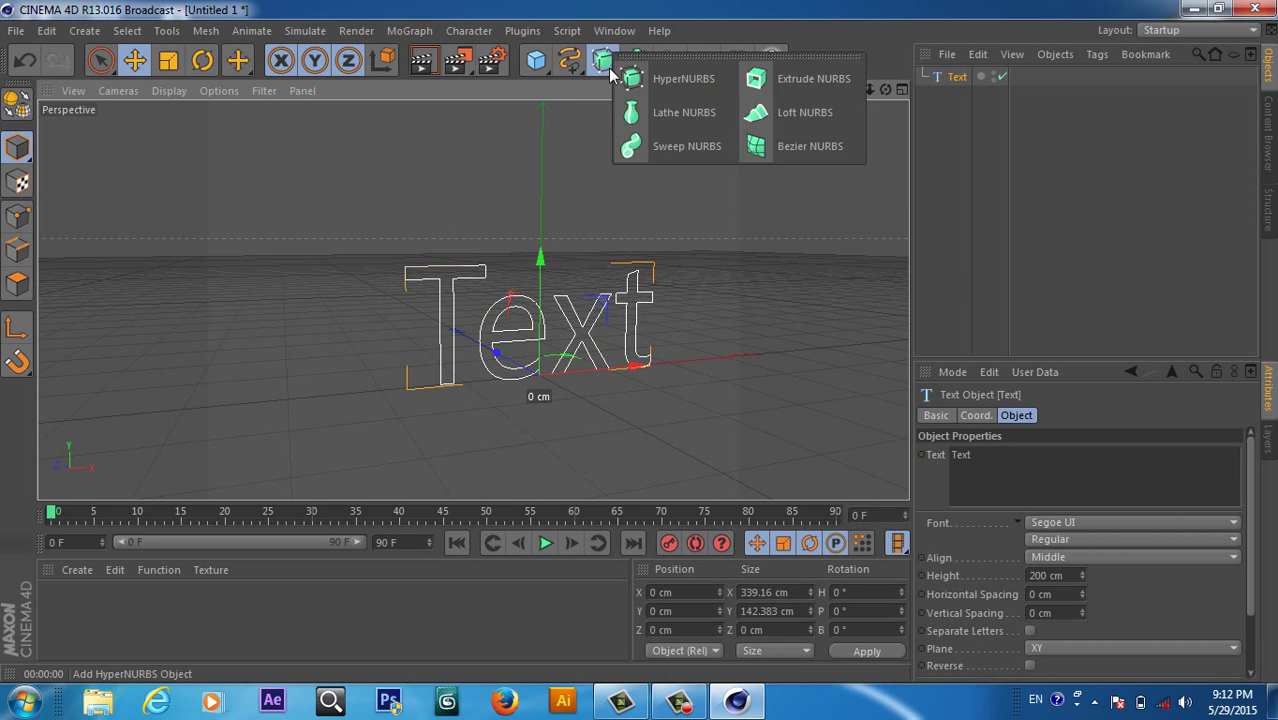
left_click(790, 79)
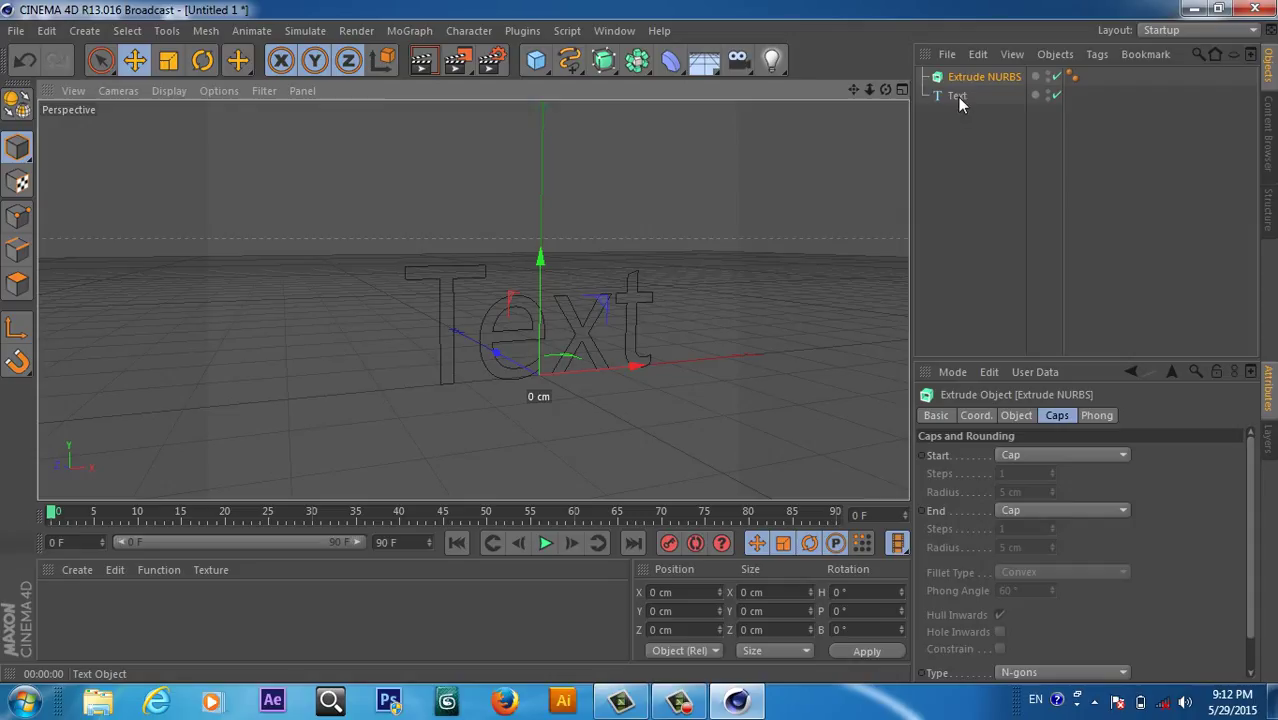
left_click_drag(958, 97, 960, 90)
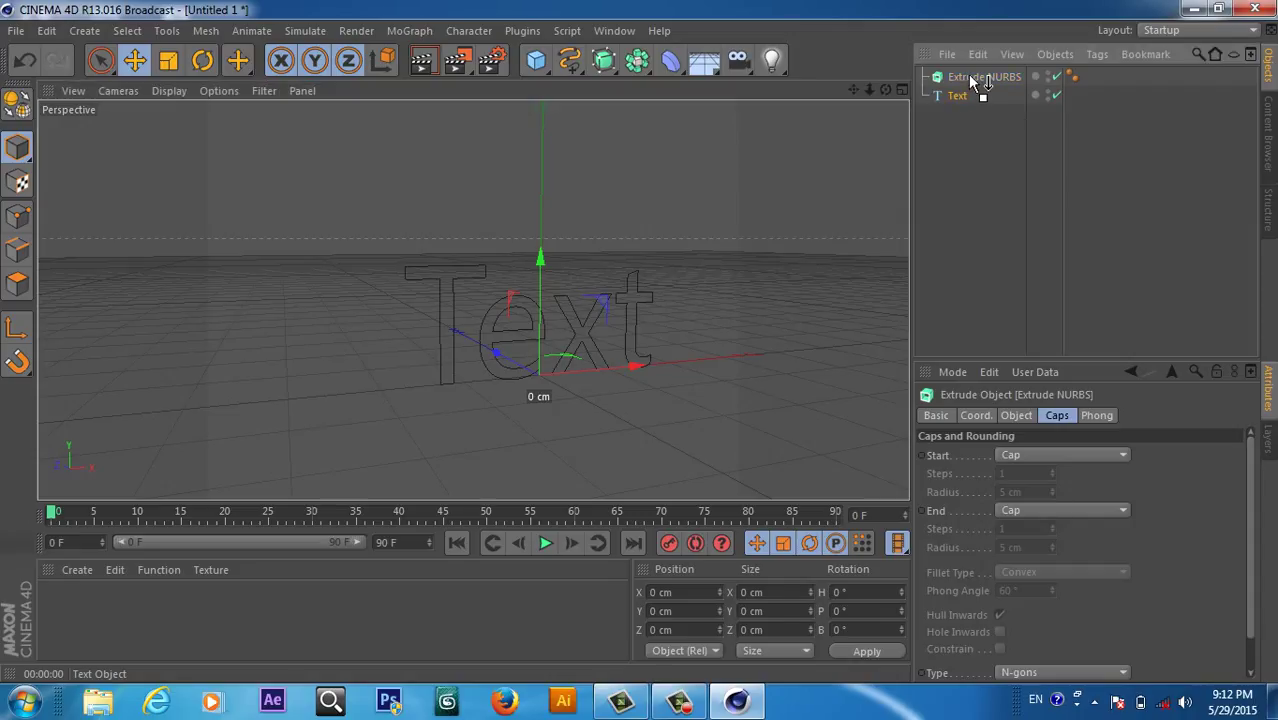
left_click_drag(970, 75, 970, 78)
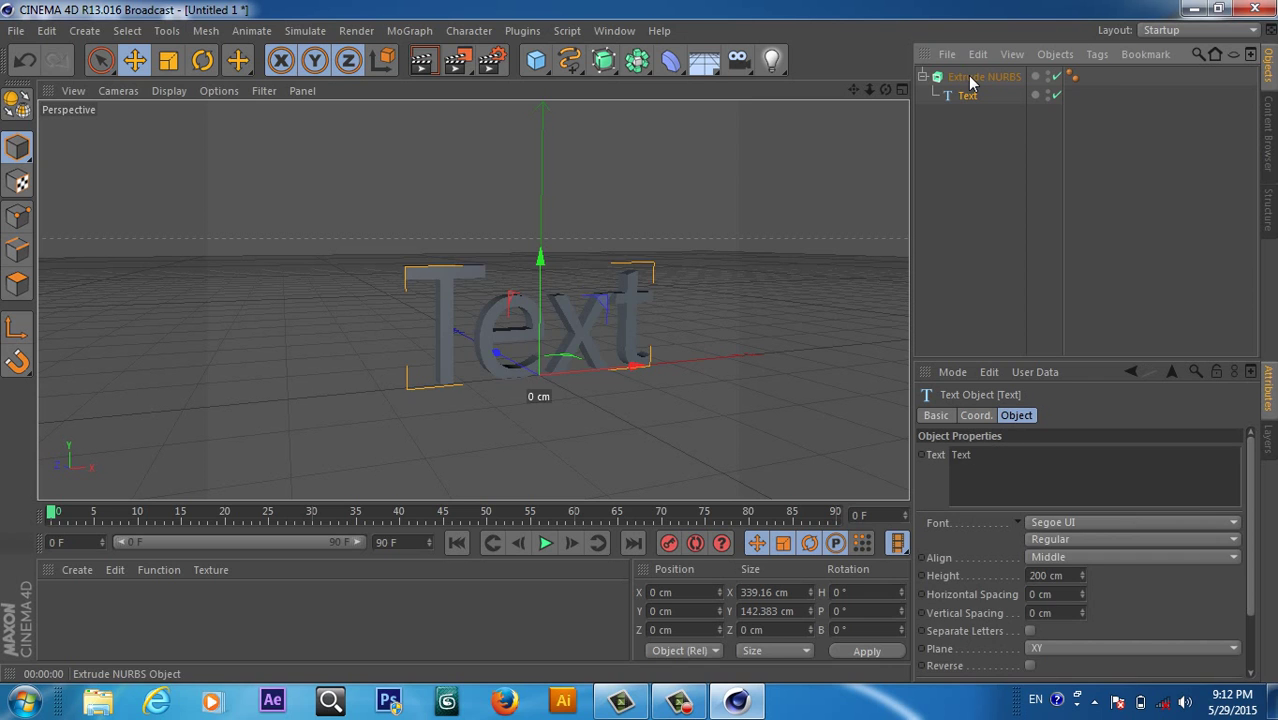
mouse_move(869, 90)
left_mouse_down()
mouse_move(890, 90)
mouse_move(856, 89)
mouse_move(885, 90)
left_mouse_up()
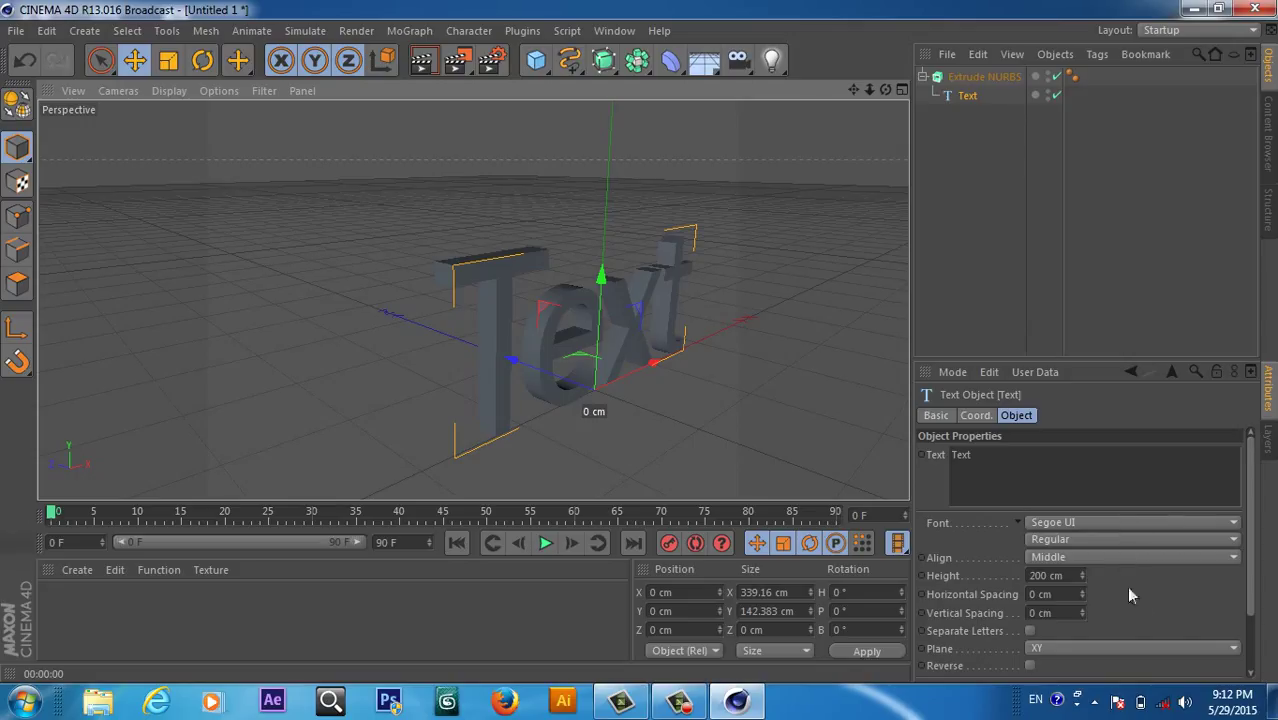
Make the Text object's style Bold and switch its font to Pup Dark Bold LET.
left_click(1067, 540)
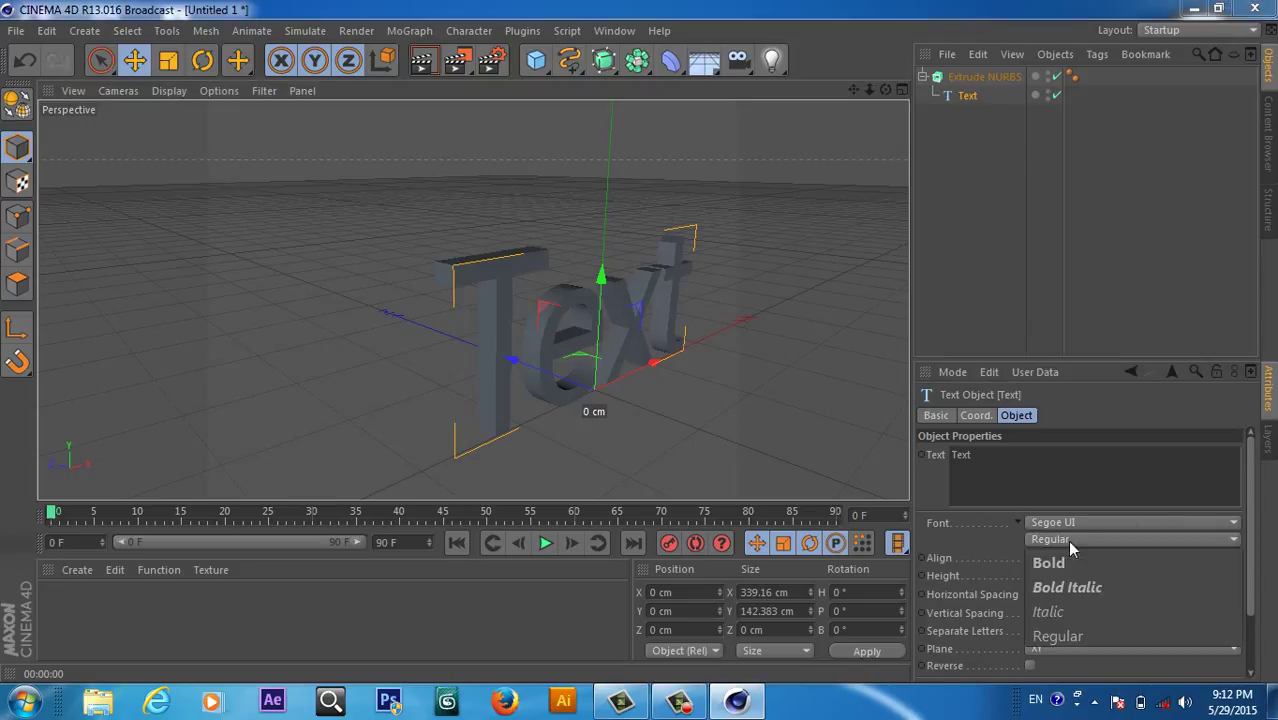
left_click(1066, 555)
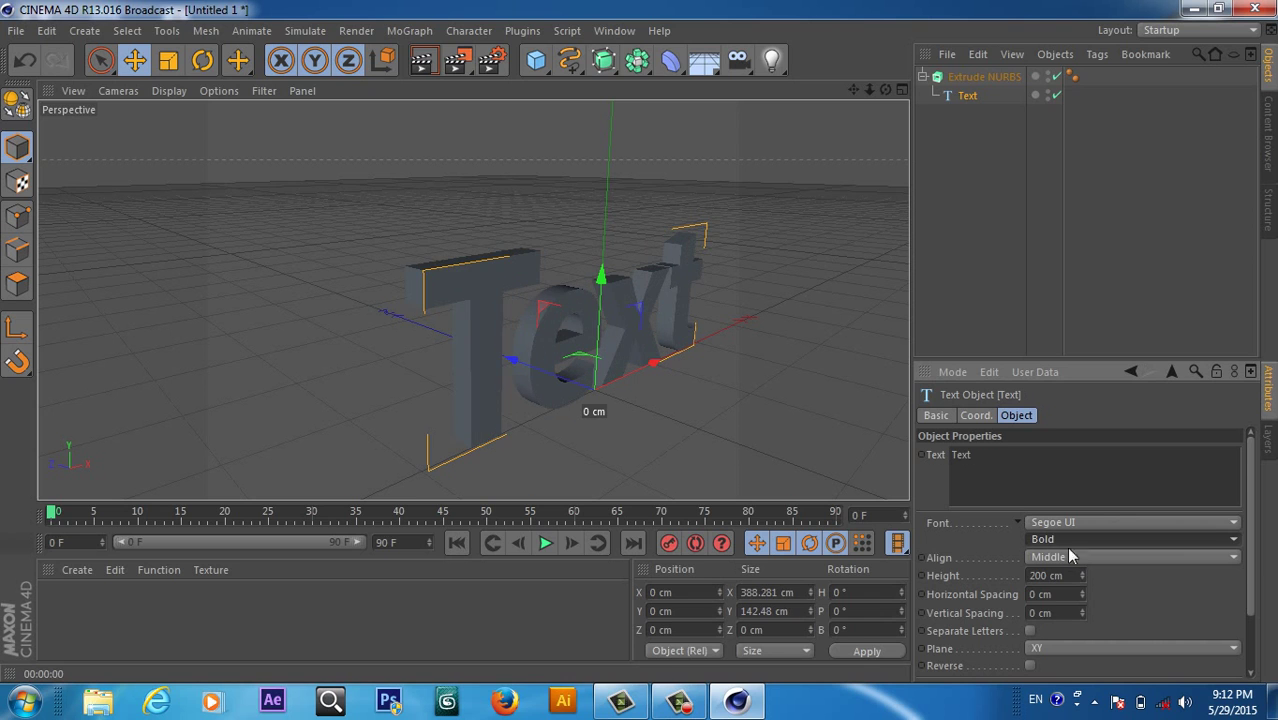
left_click(1097, 522)
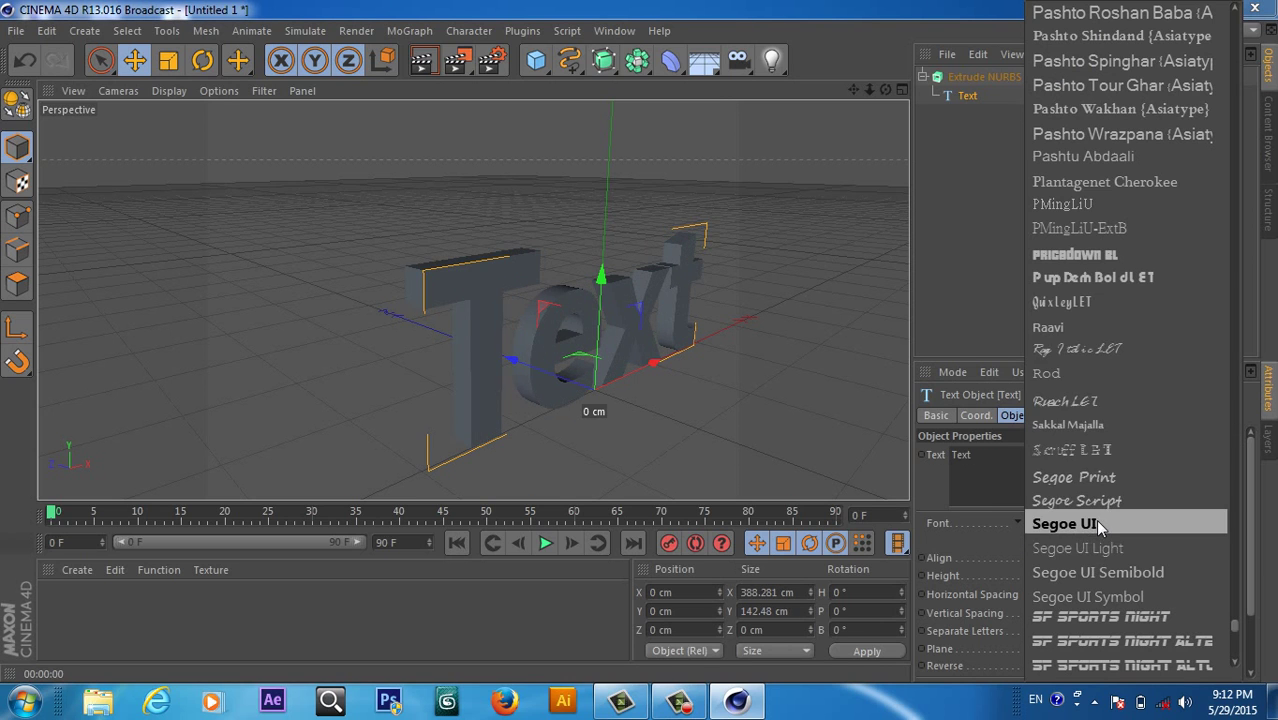
left_click(1088, 279)
left_click(1088, 282)
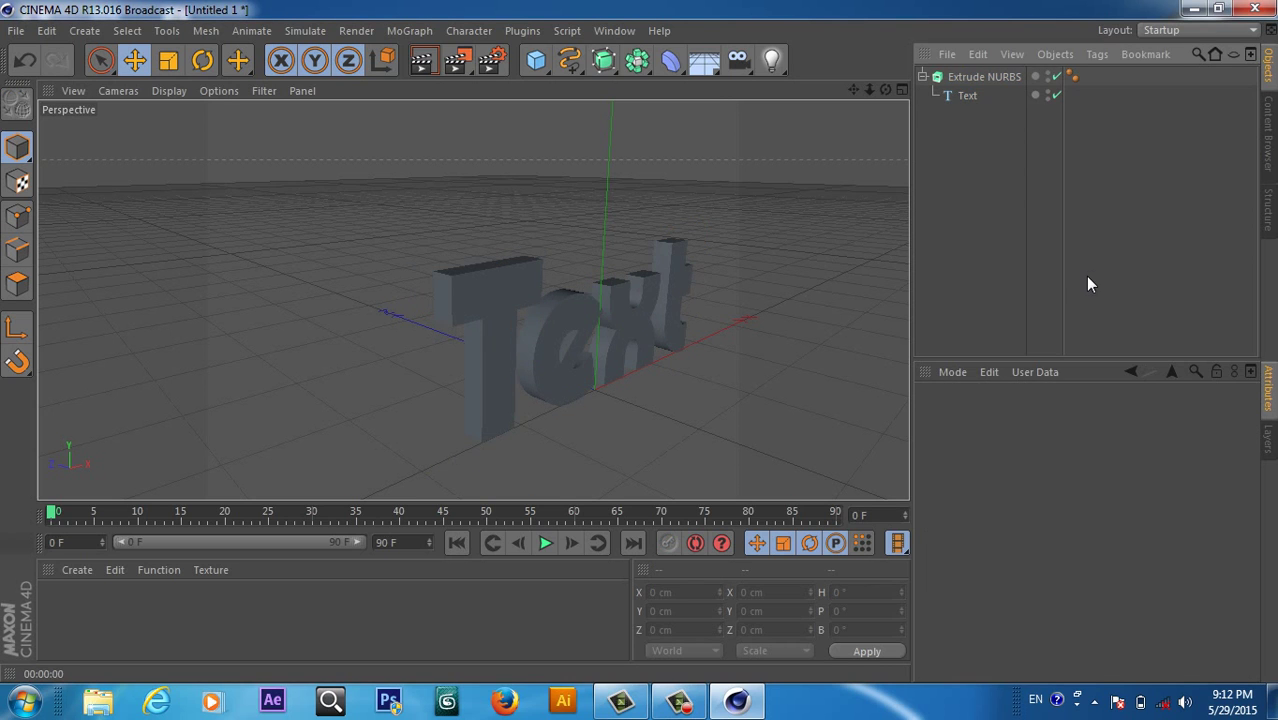
left_click(963, 95)
Give the Extrude NURBS start a Fillet Cap with radius 2 cm and 8 steps.
left_click(965, 80)
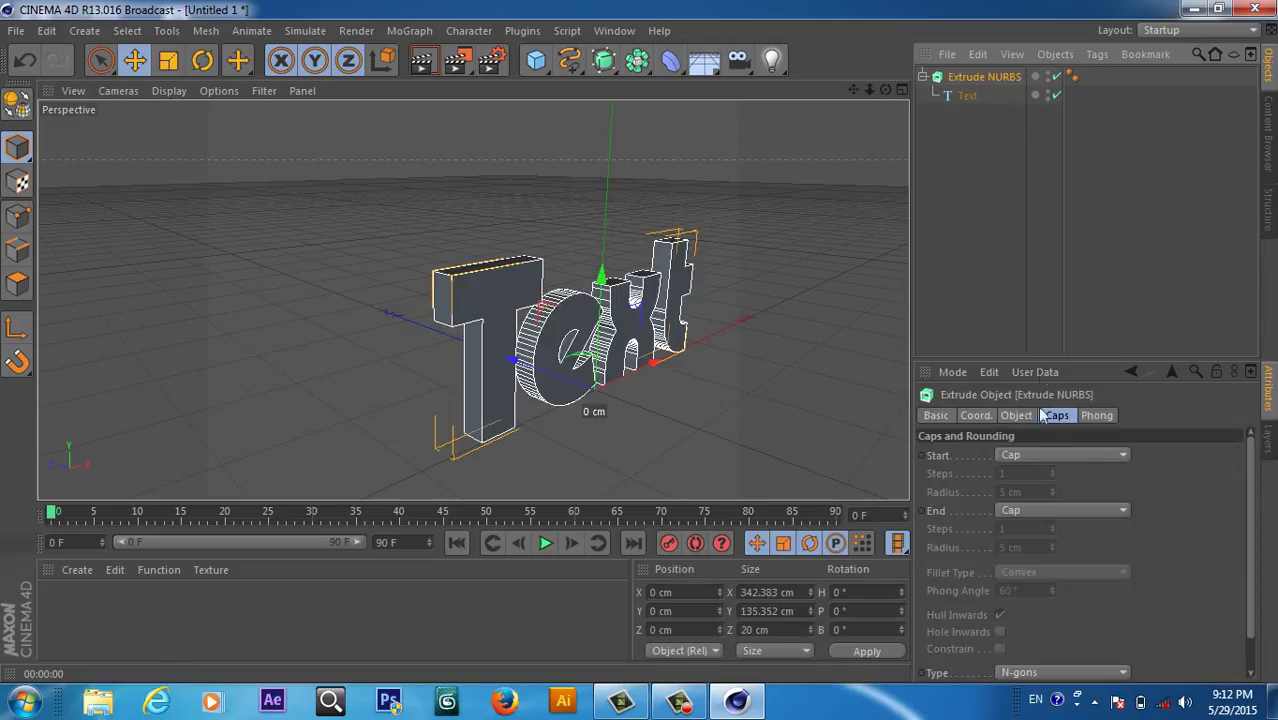
left_click(1048, 455)
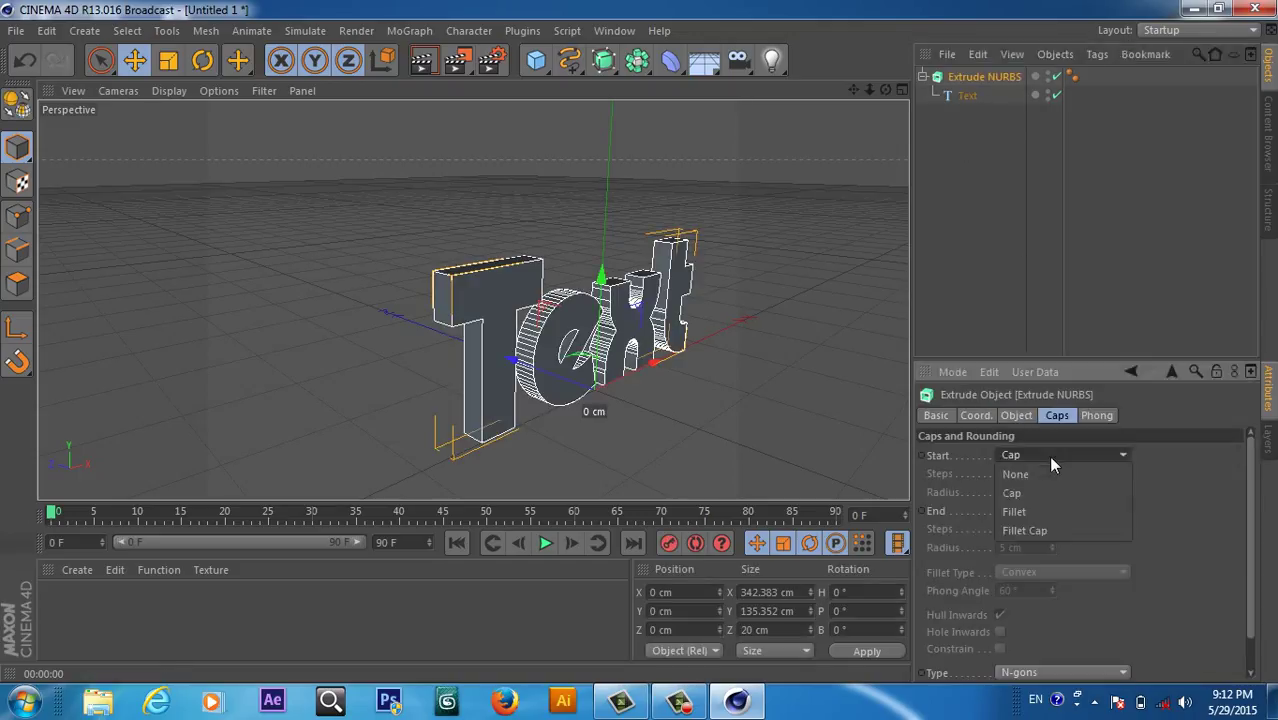
left_click(1035, 532)
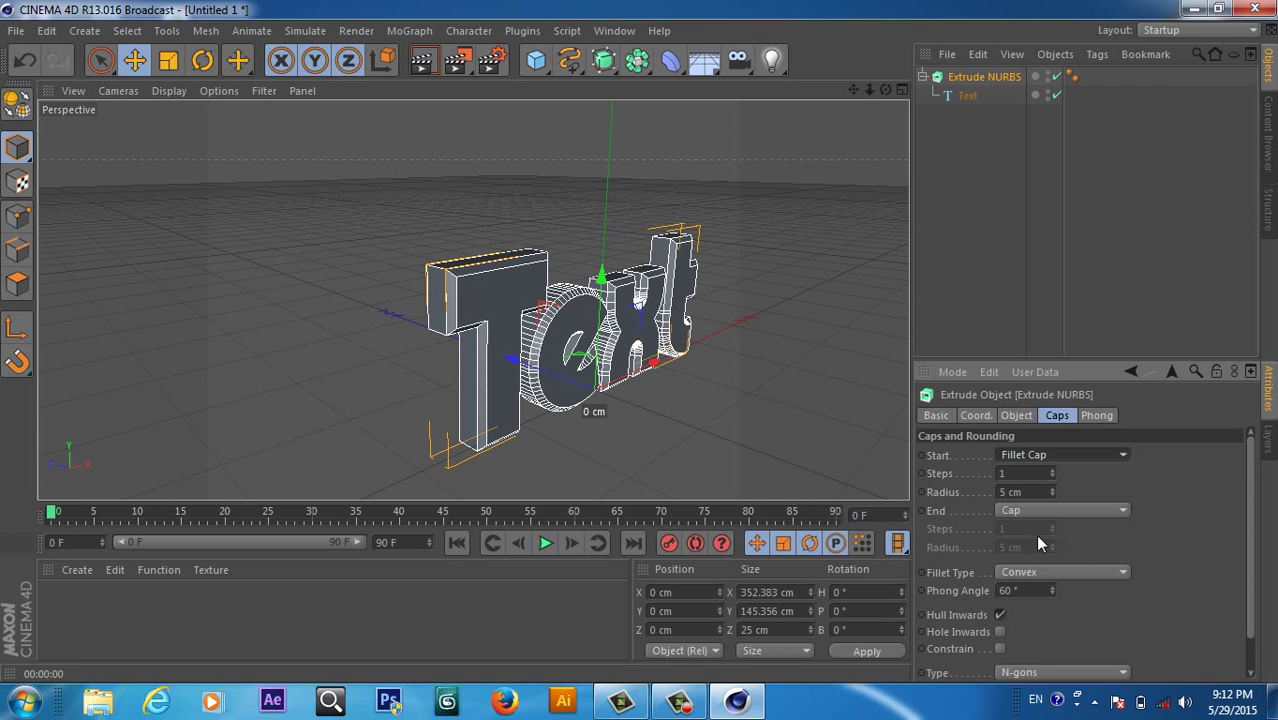
left_click_drag(1008, 492, 983, 500)
type("2")
left_click(1006, 473)
type("8")
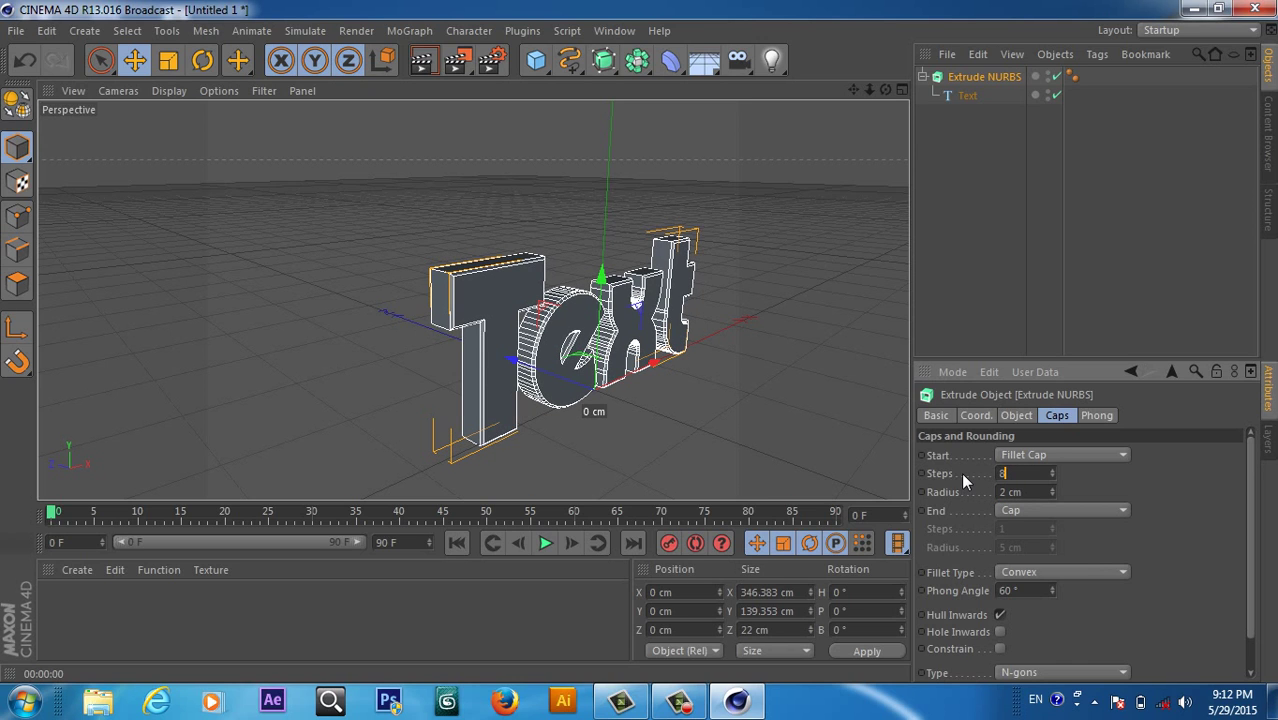
Give the end a matching 2 cm, 8-step Fillet Cap and render a preview.
left_click(1026, 512)
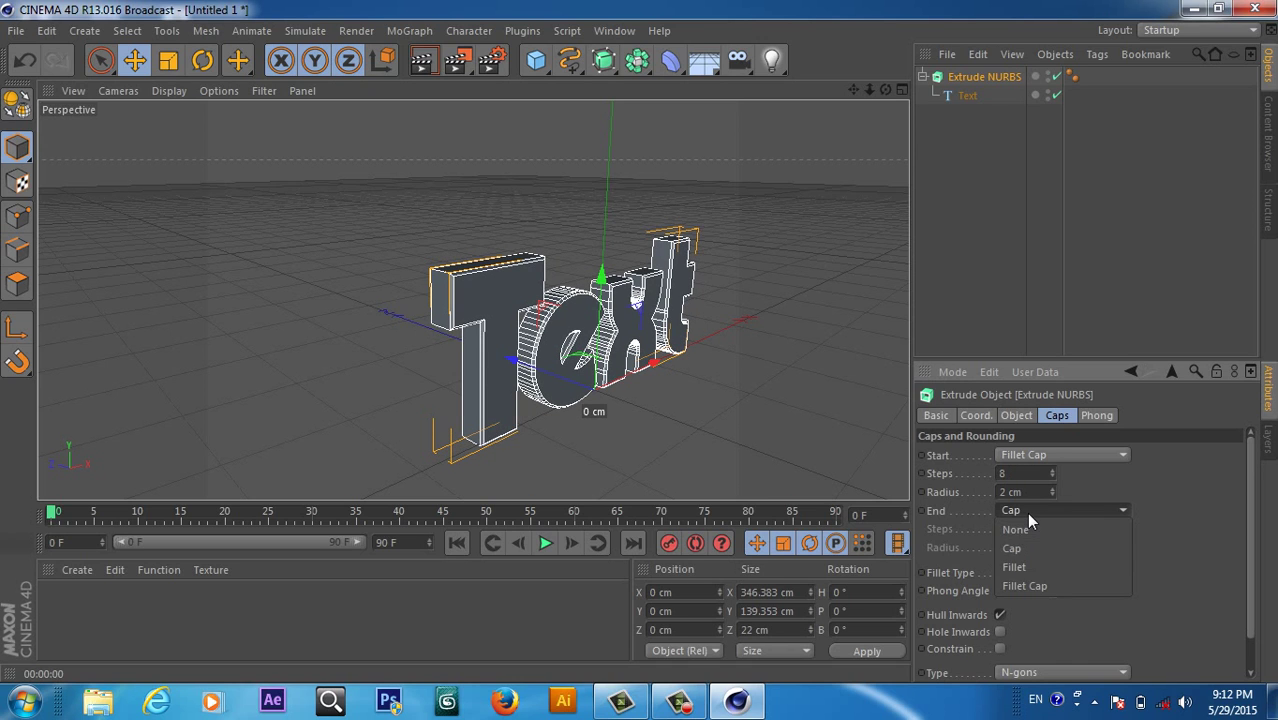
left_click(1035, 588)
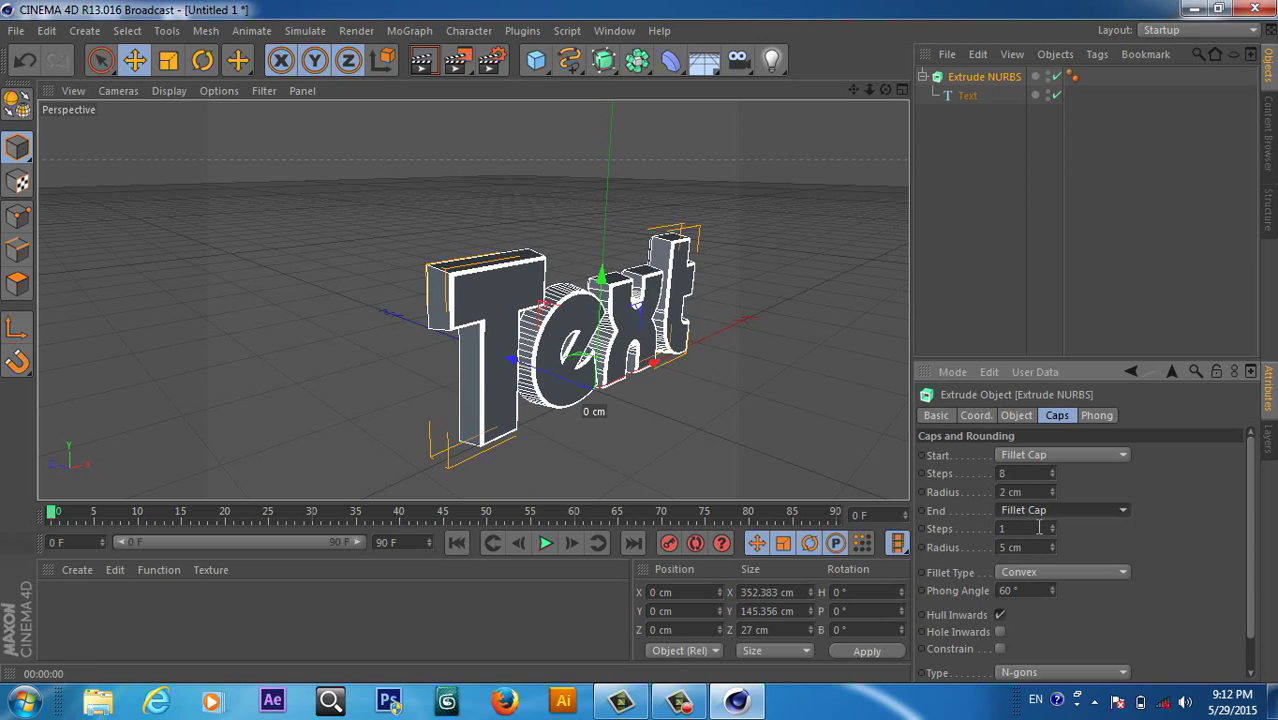
double_click(1012, 548)
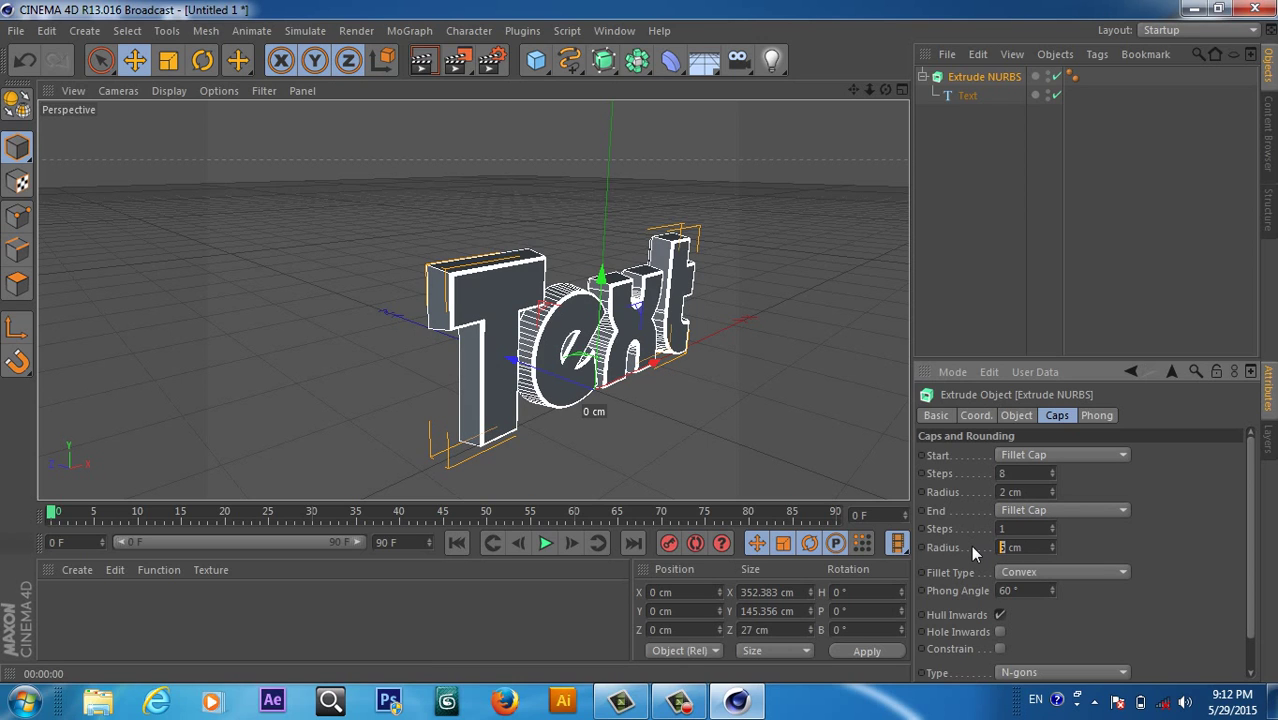
type("2")
double_click(1004, 528)
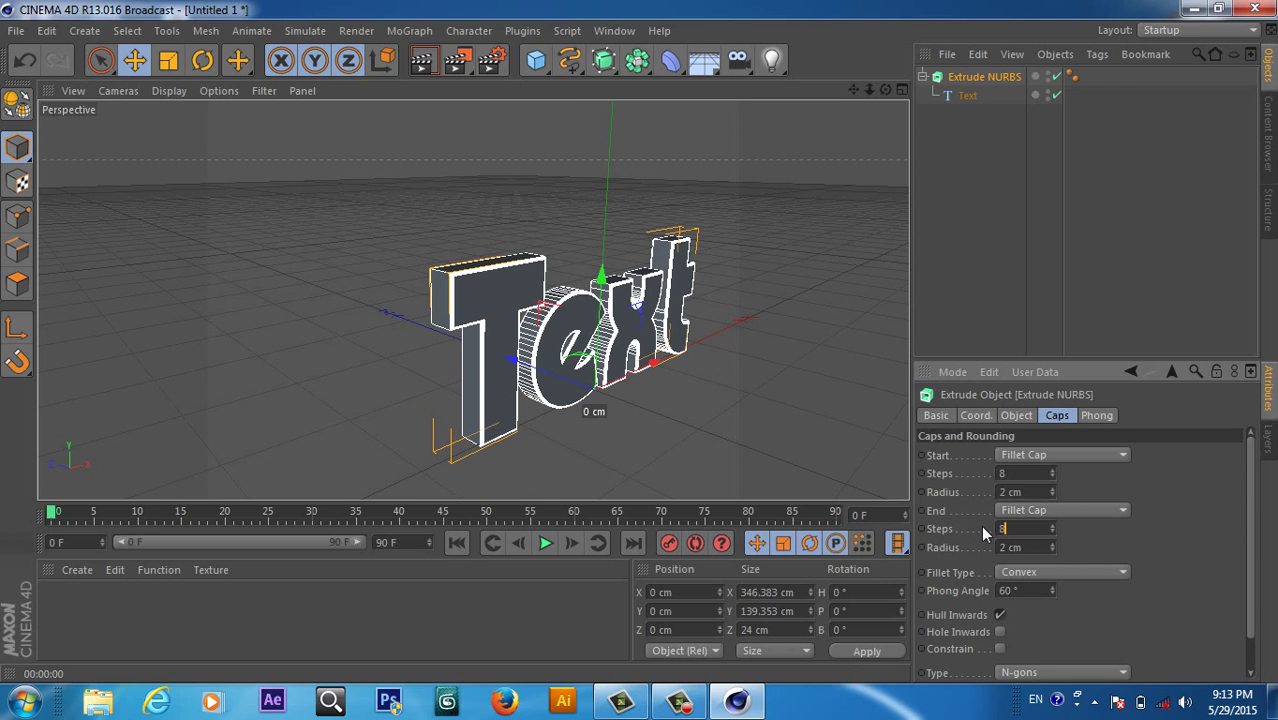
type("8")
left_click(429, 64)
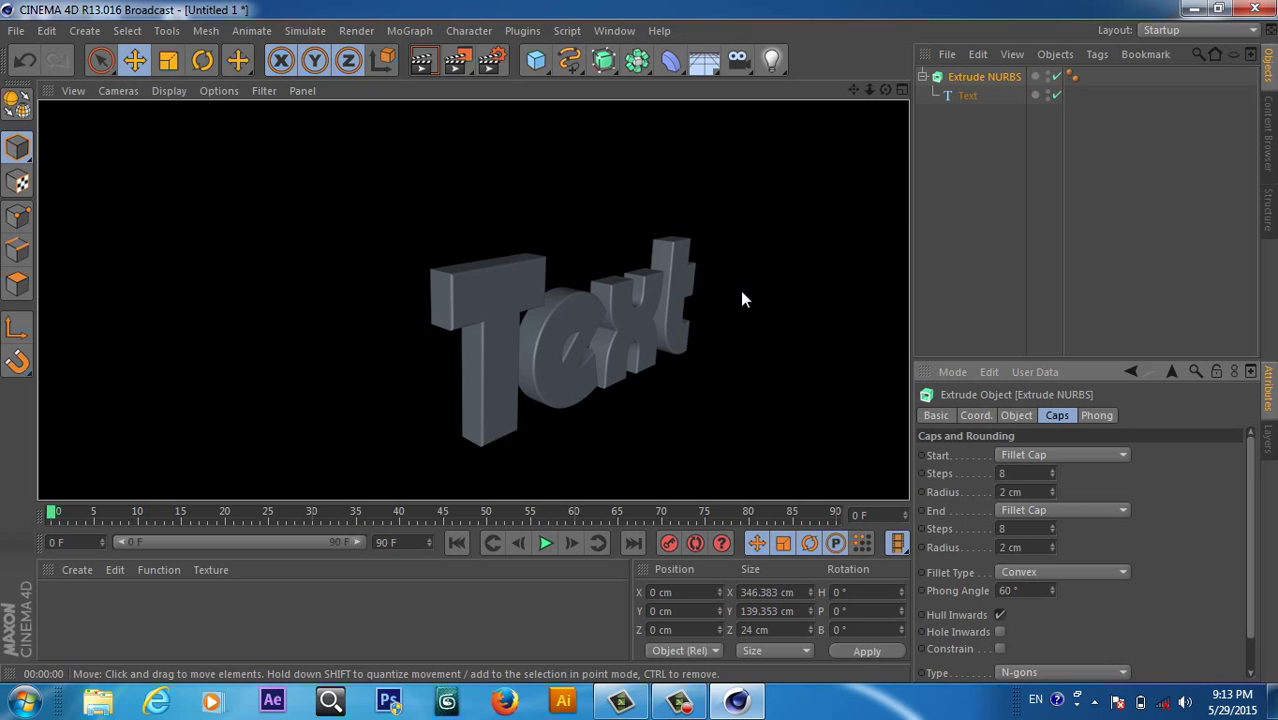
left_click_drag(870, 97, 847, 88)
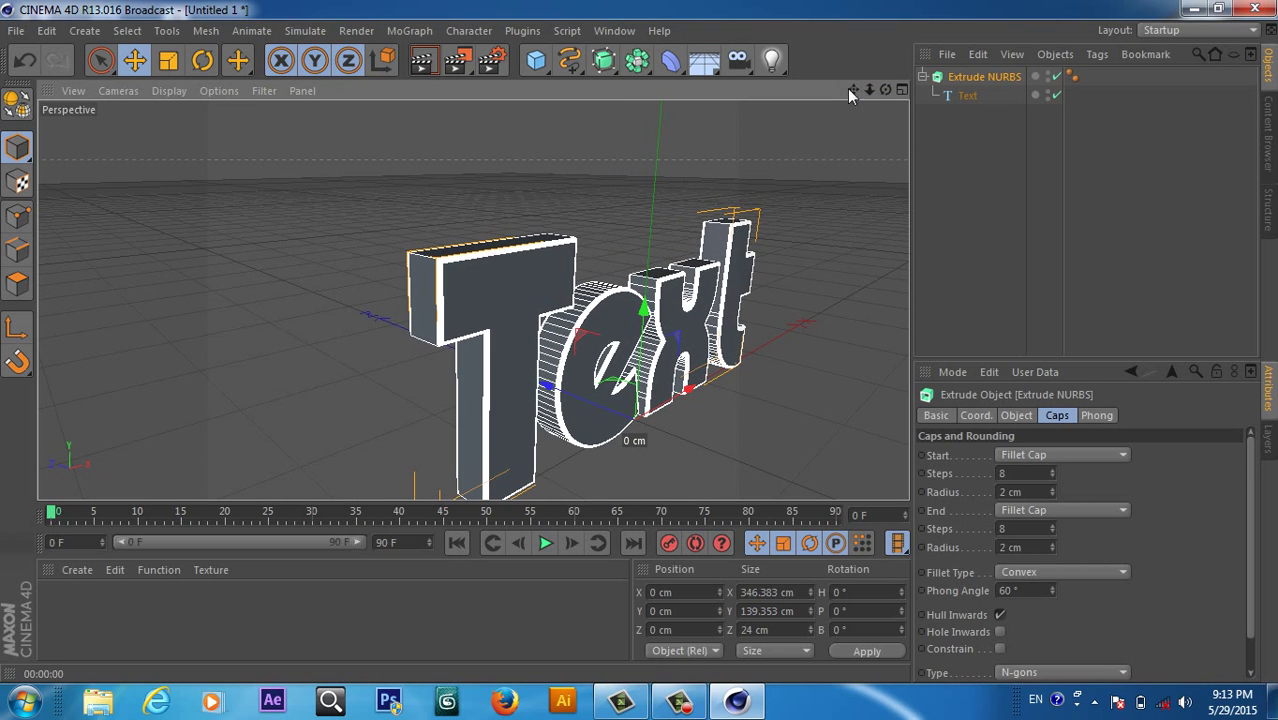
left_click(431, 64)
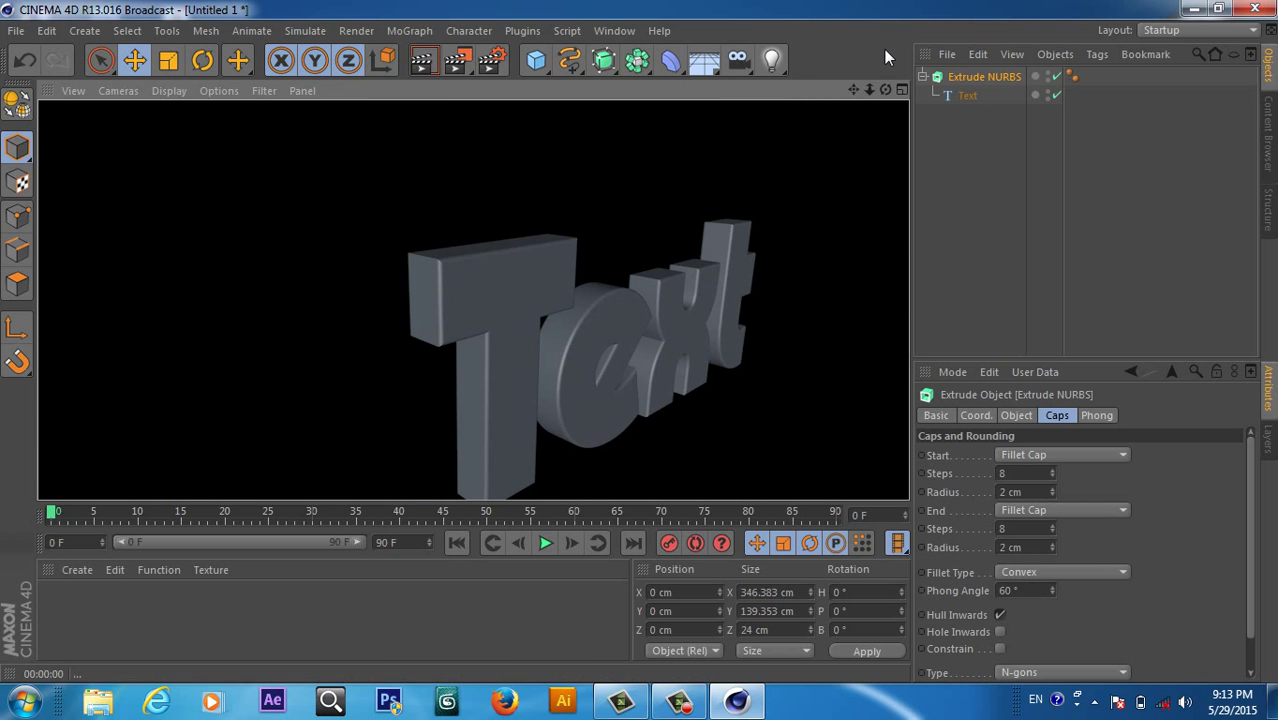
left_click_drag(885, 91, 785, 91)
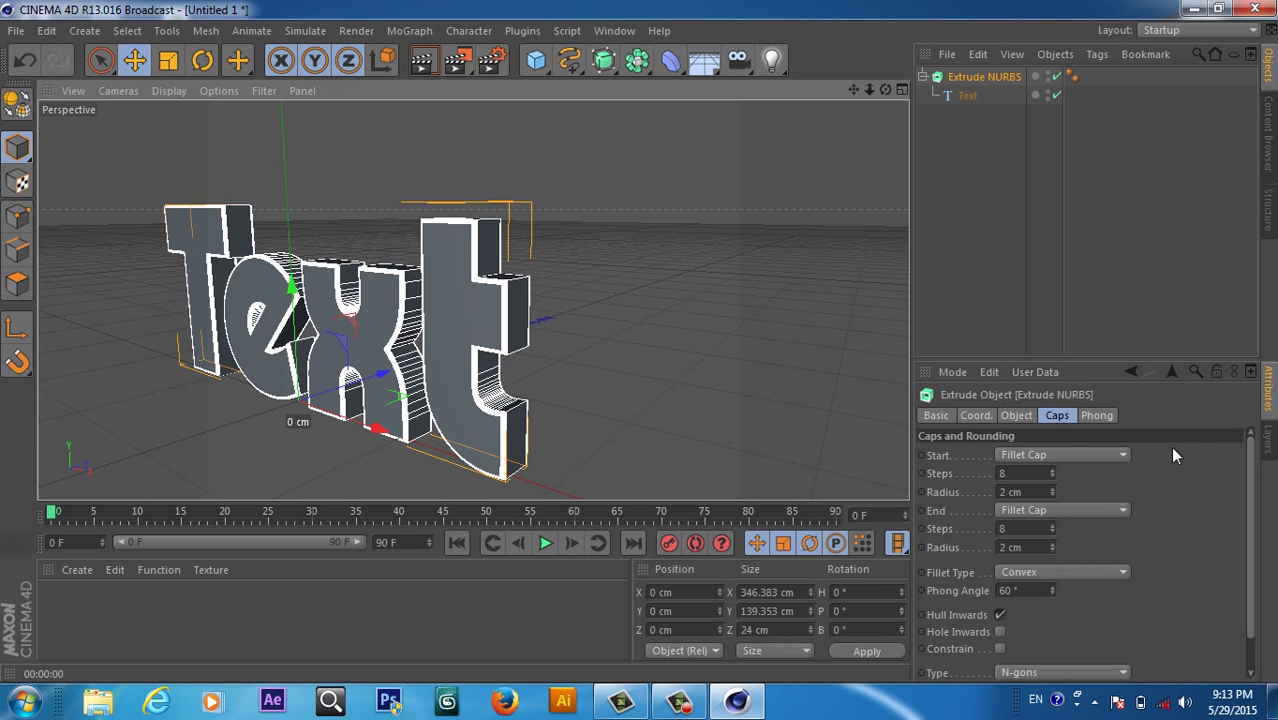
Raise the Extrude NURBS Movement Z depth from 20 cm to 53 cm and inspect the thicker letters.
left_click(1015, 415)
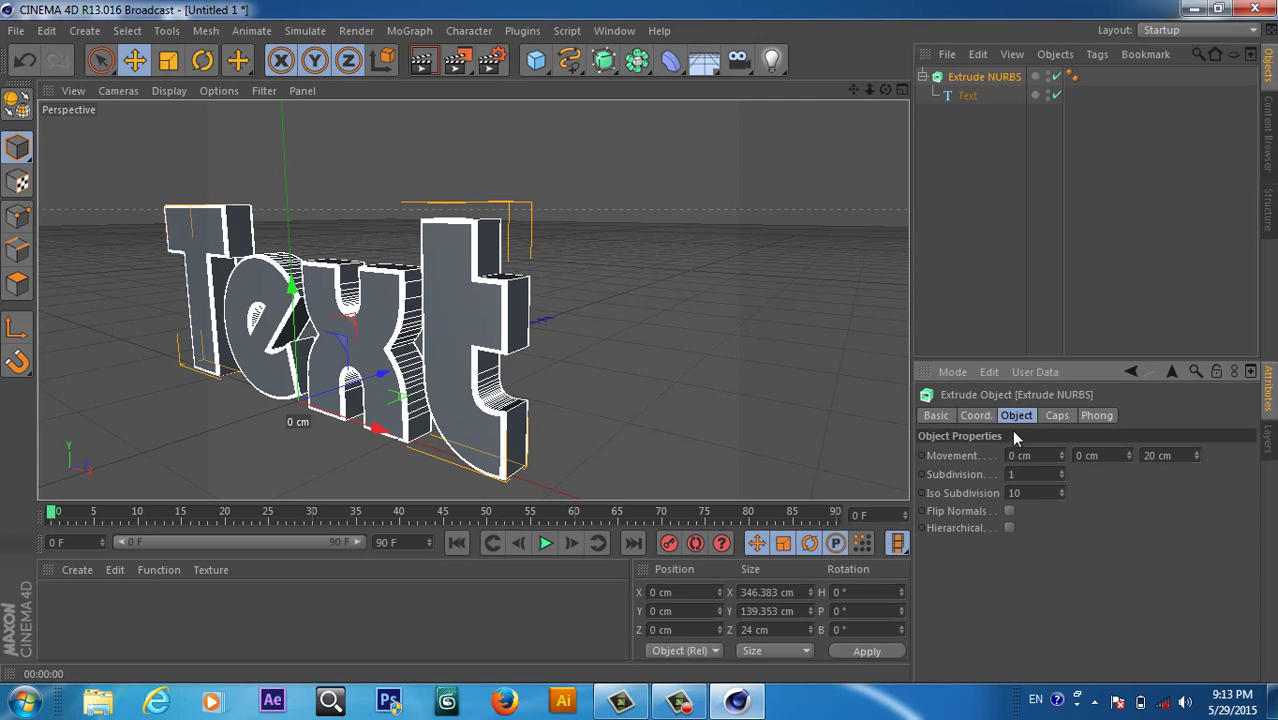
left_click(1055, 417)
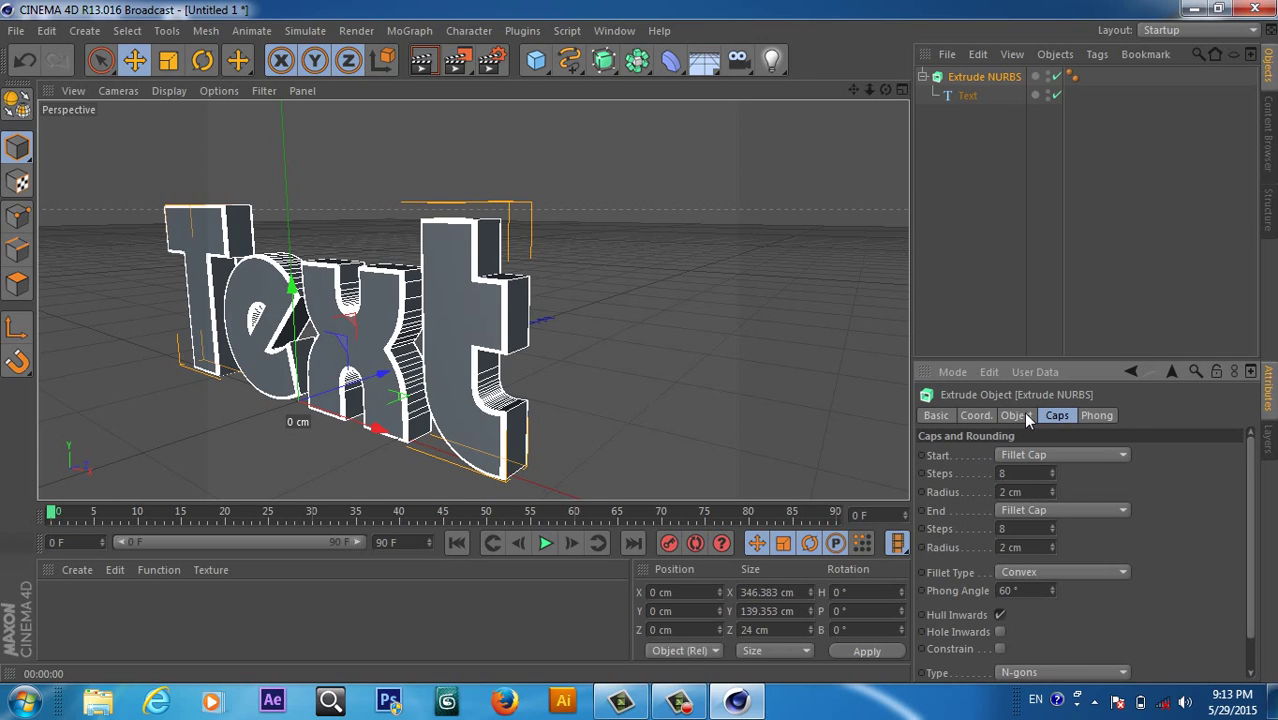
left_click(1025, 415)
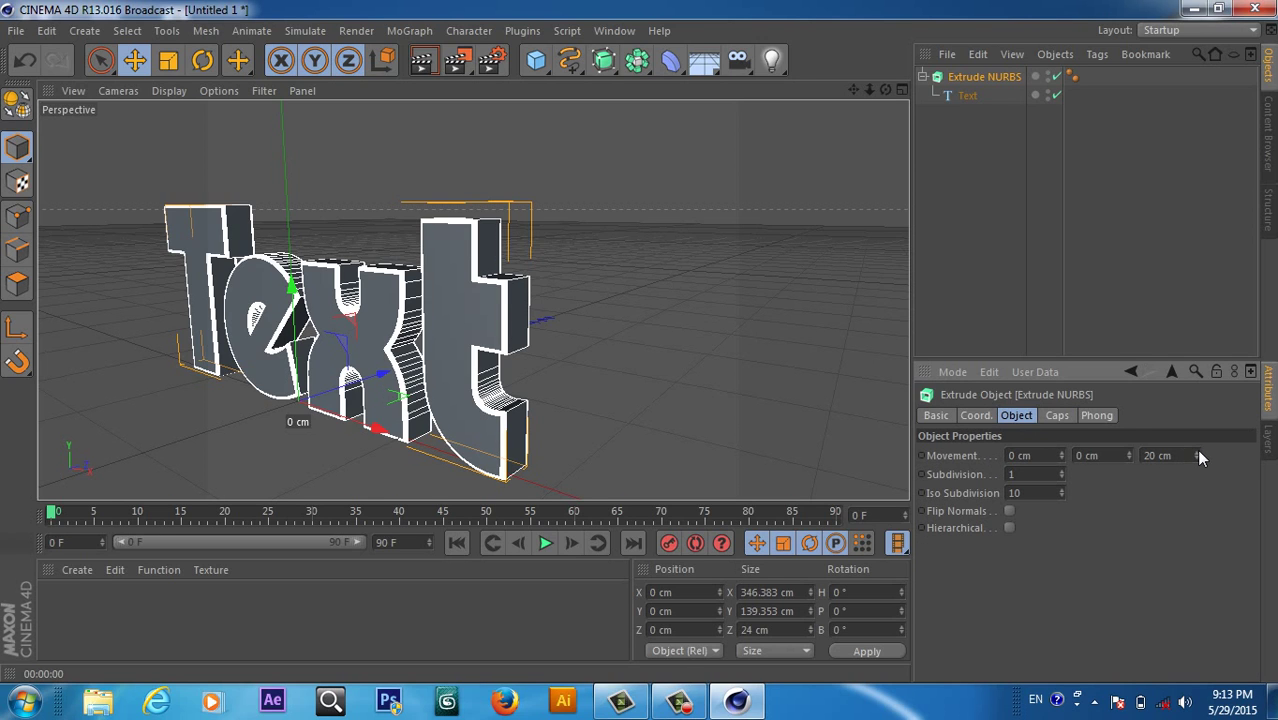
mouse_move(1197, 456)
left_mouse_down()
mouse_move(1245, 456)
mouse_move(1195, 453)
left_mouse_up()
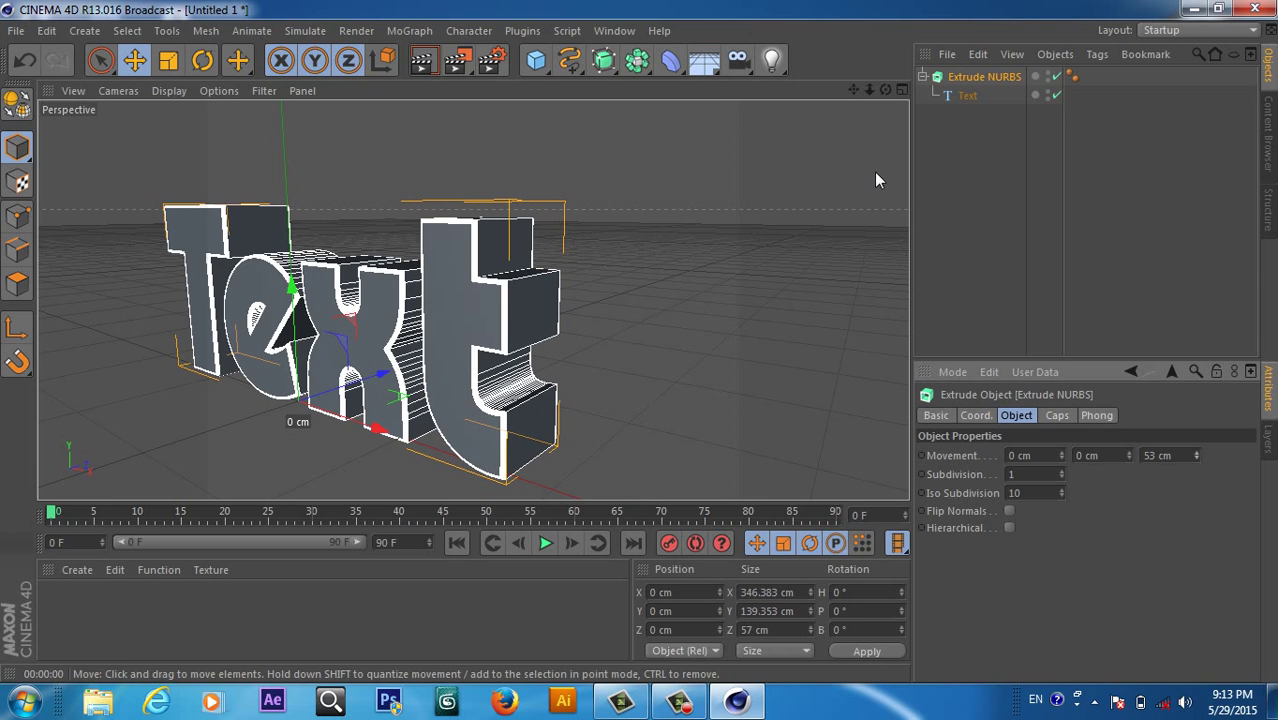
left_click_drag(885, 89, 865, 120)
left_click_drag(472, 300, 475, 299)
mouse_move(853, 90)
left_mouse_down()
mouse_move(883, 91)
mouse_move(874, 98)
left_mouse_up()
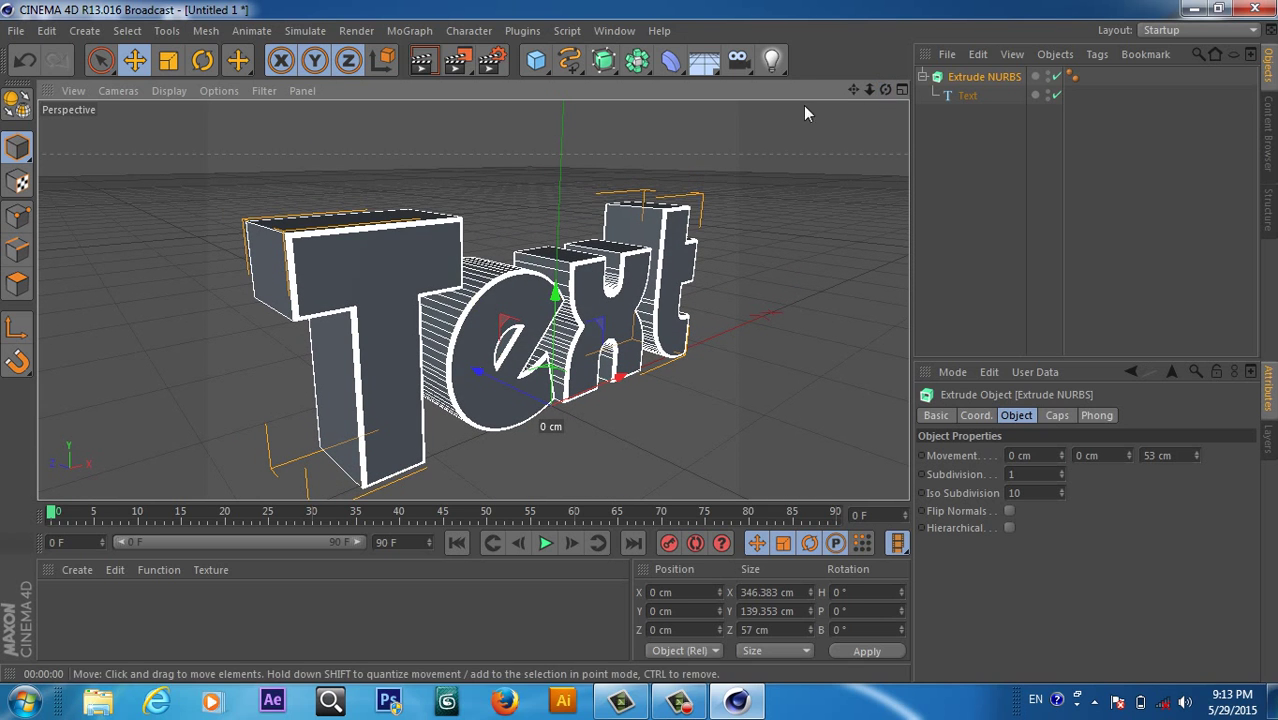
left_click(424, 60)
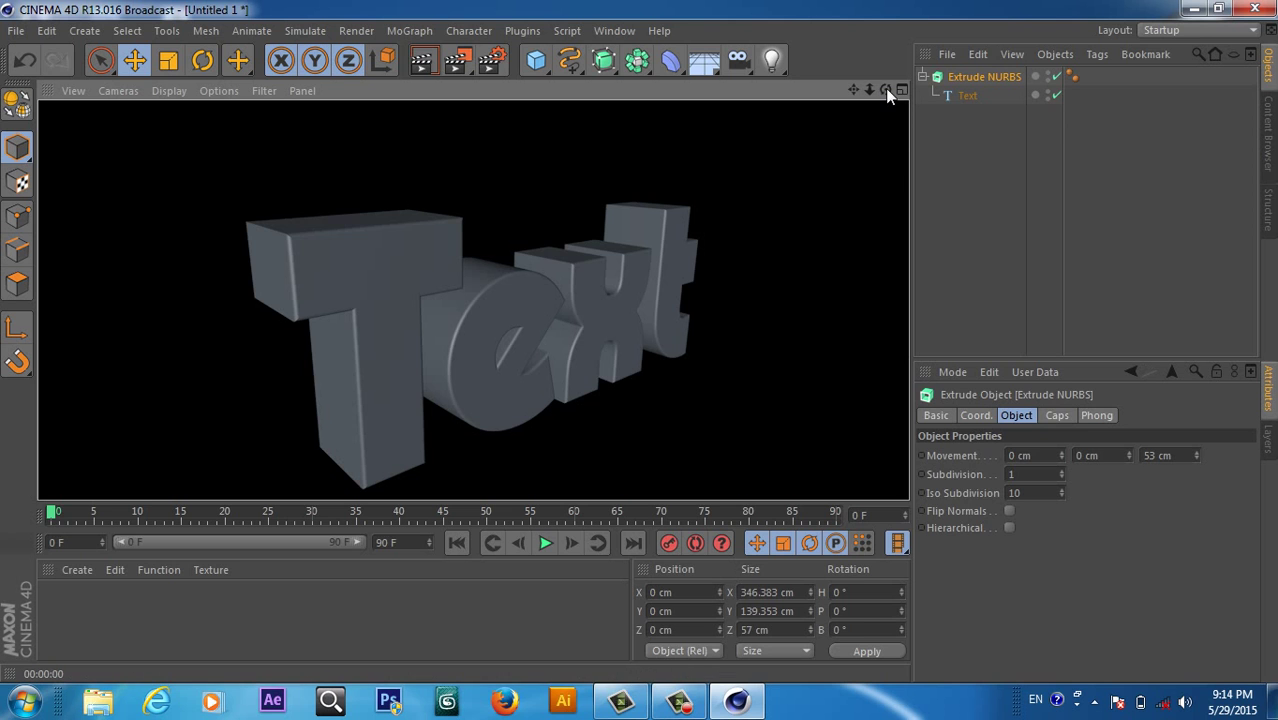
left_click_drag(885, 88, 854, 89)
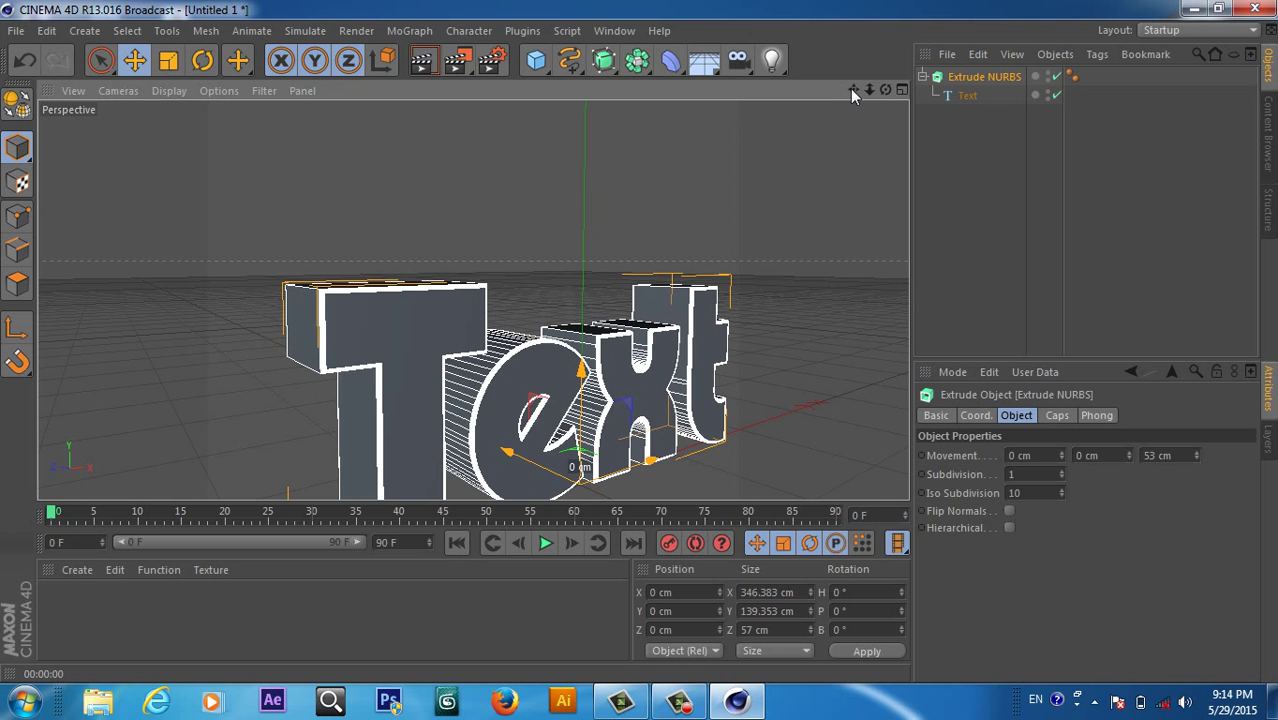
mouse_move(853, 90)
left_mouse_down()
mouse_move(805, 112)
mouse_move(853, 90)
left_mouse_up()
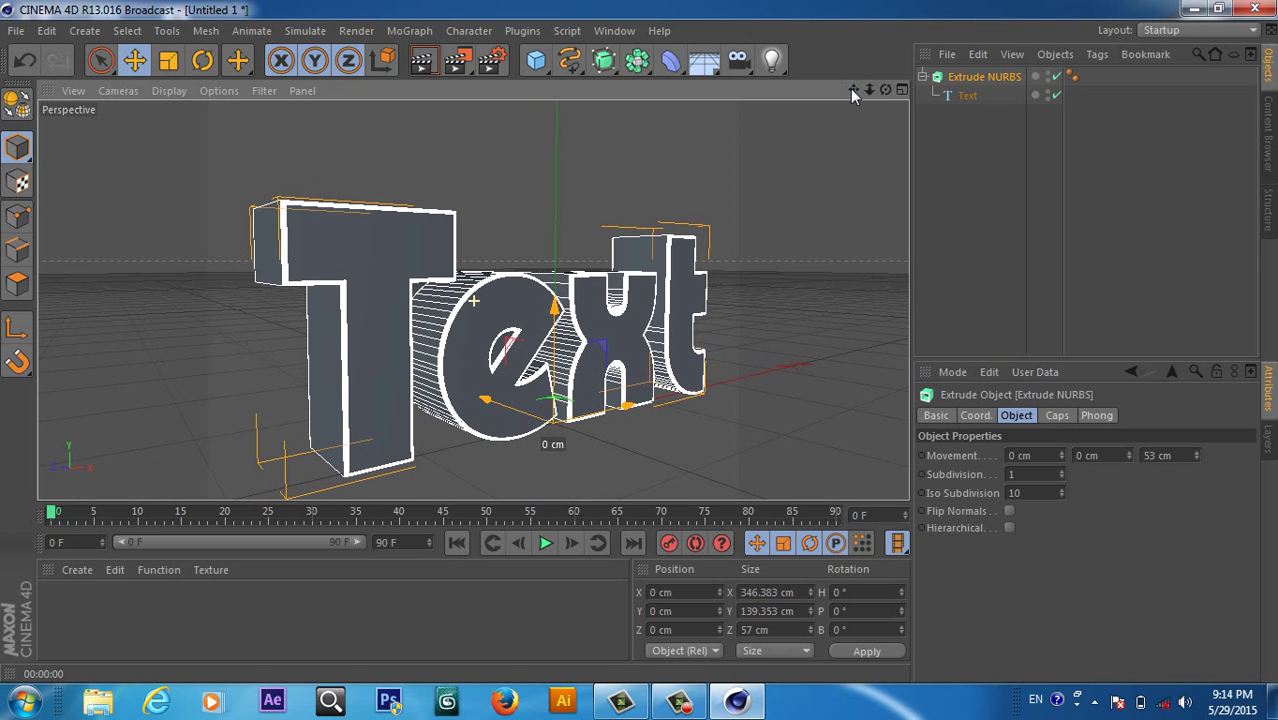